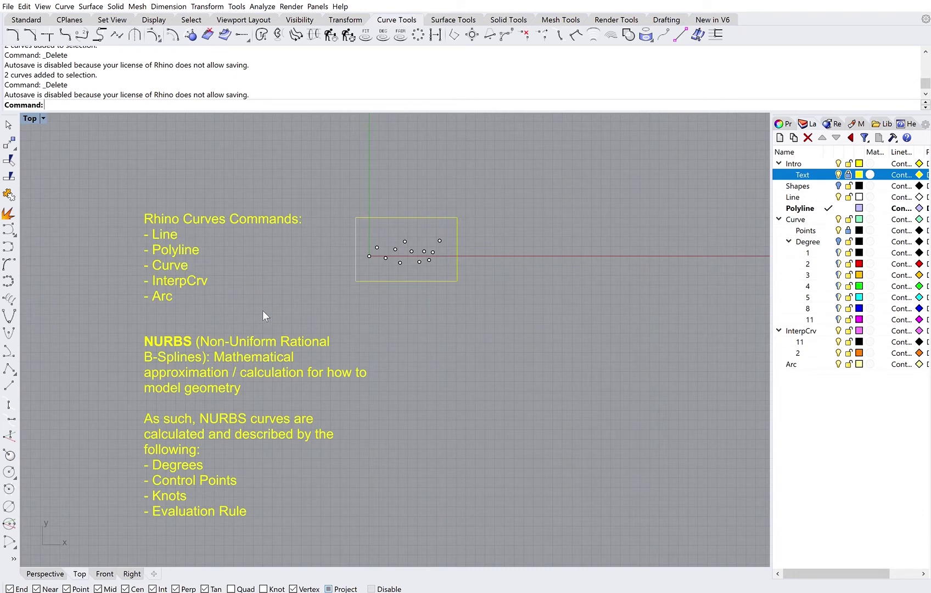
Step: Hide the Text sublayer of the Intro layer so only the framed reference points are left to work on
{"action": "mouse_move", "coordinate": [262, 309]}
{"action": "right_mouse_down"}
{"action": "mouse_move", "coordinate": [268, 293]}
{"action": "mouse_move", "coordinate": [277, 312]}
{"action": "right_mouse_up"}
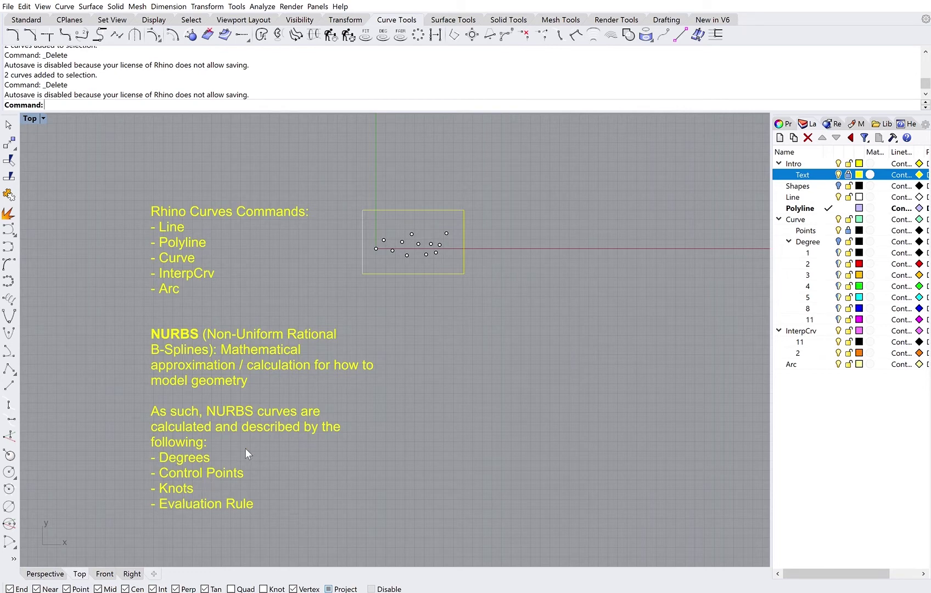
{"action": "right_click_drag", "start_coordinate": [430, 317], "coordinate": [380, 322]}
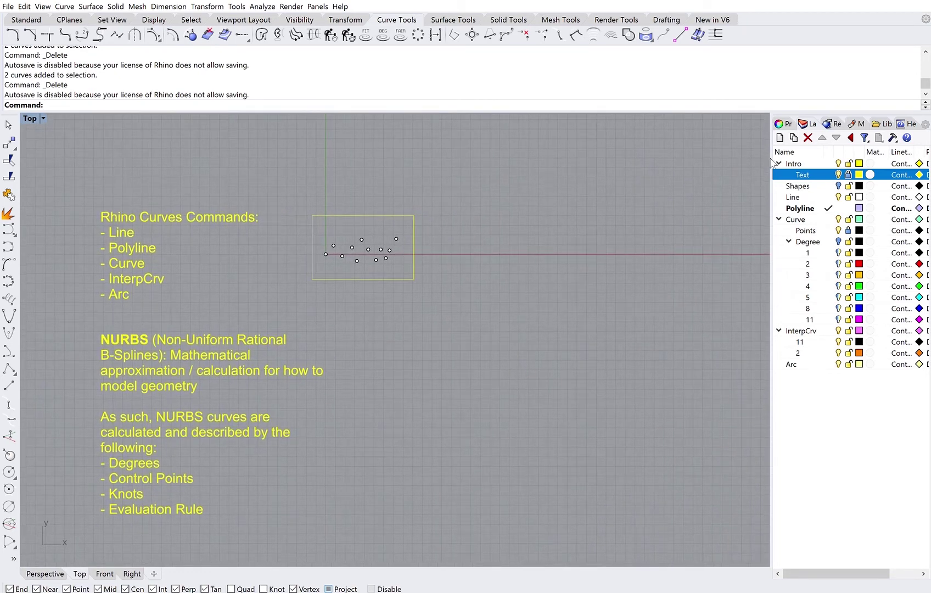
{"action": "left_click", "coordinate": [839, 175]}
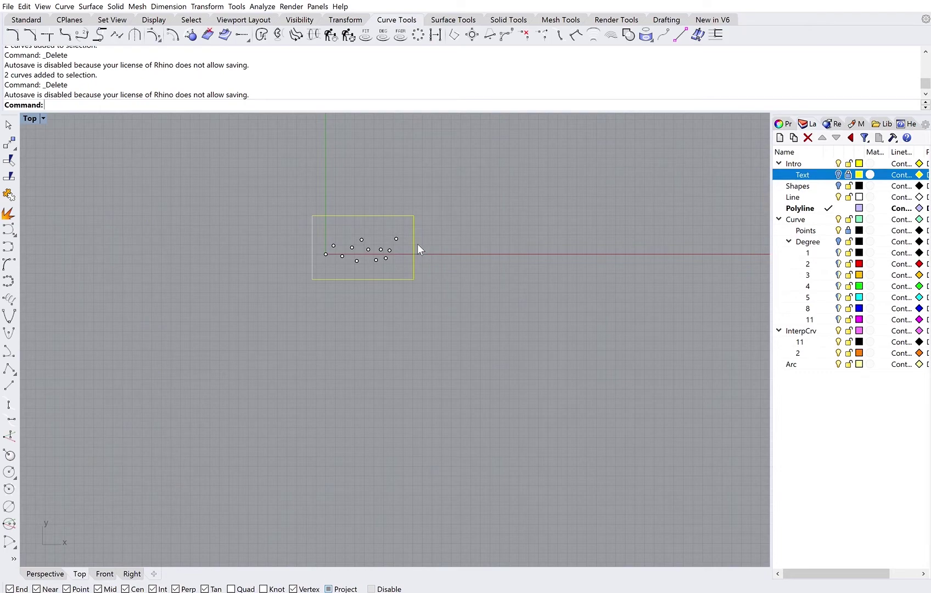
{"action": "scroll", "coordinate": [417, 244], "scroll_direction": "up", "scroll_amount": 3}
{"action": "scroll", "coordinate": [377, 226], "scroll_direction": "up", "scroll_amount": 8}
{"action": "right_click_drag", "start_coordinate": [384, 246], "coordinate": [564, 316]}
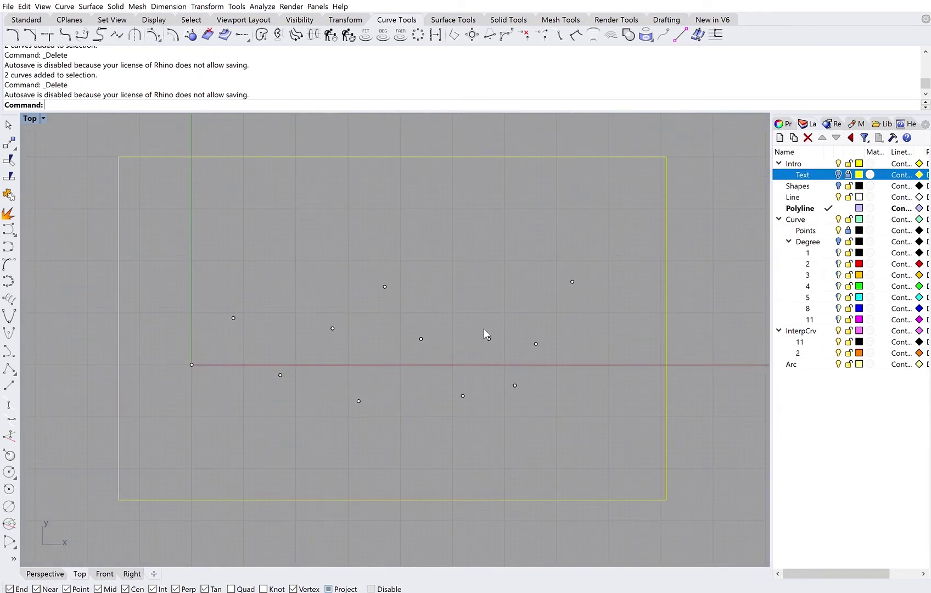
Step: Make the Line layer current and draw a line from the origin point to the second reference point
{"action": "left_click", "coordinate": [828, 196]}
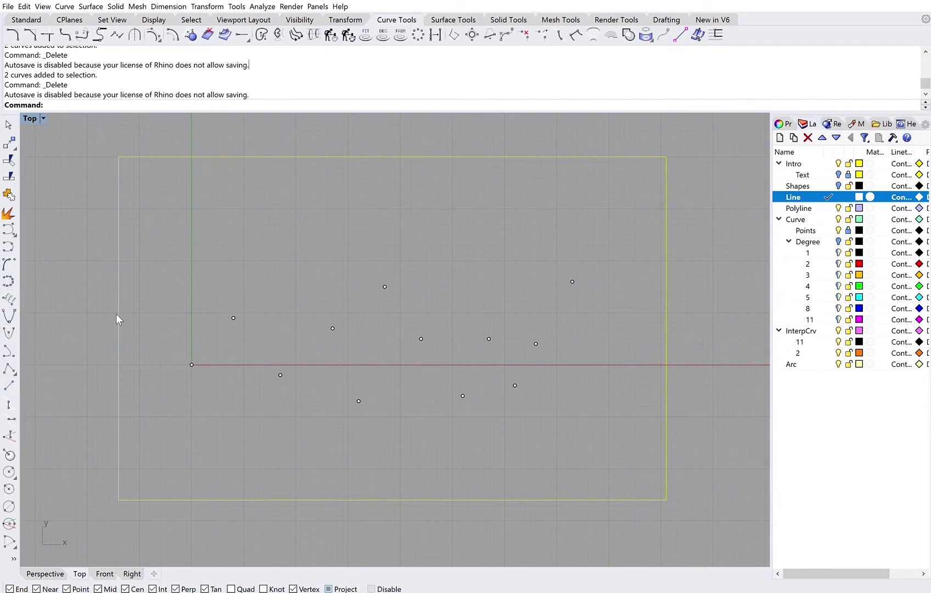
{"action": "type", "text": "Line"}
{"action": "key", "text": "Return"}
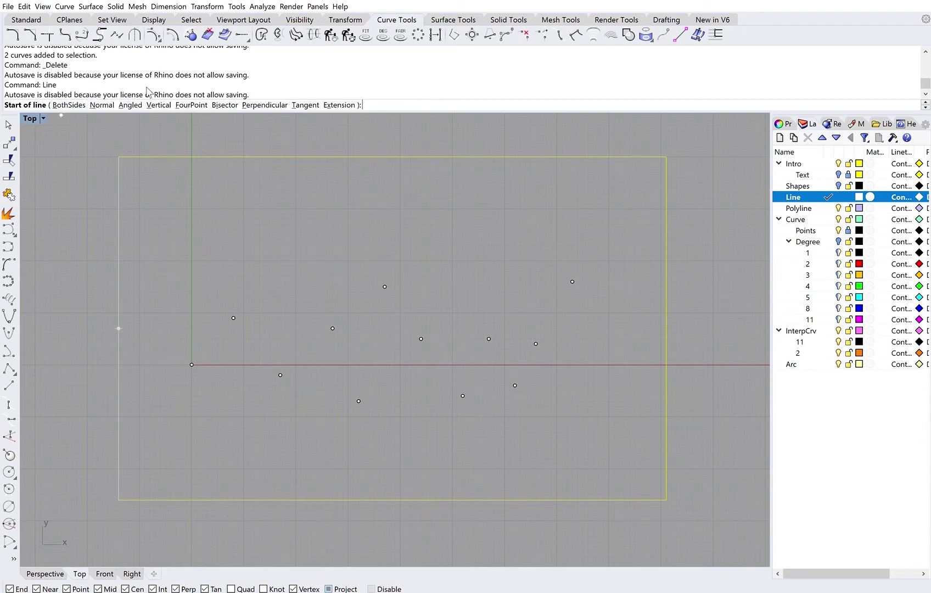
{"action": "left_click", "coordinate": [192, 365]}
{"action": "left_click", "coordinate": [233, 318]}
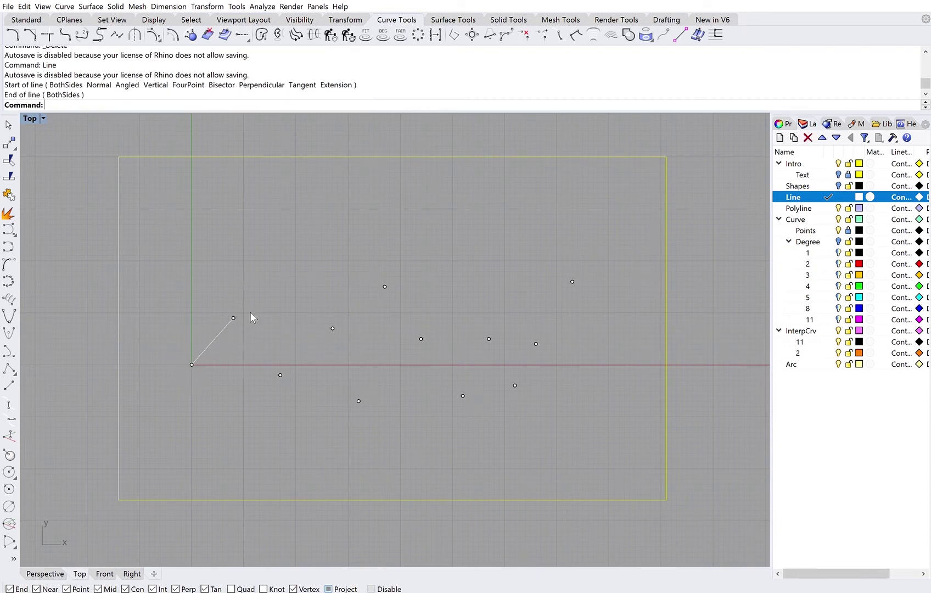
Step: Draw a line with the BothSides option, centred on the third reference point and ending at the fifth
{"action": "key", "text": "Return"}
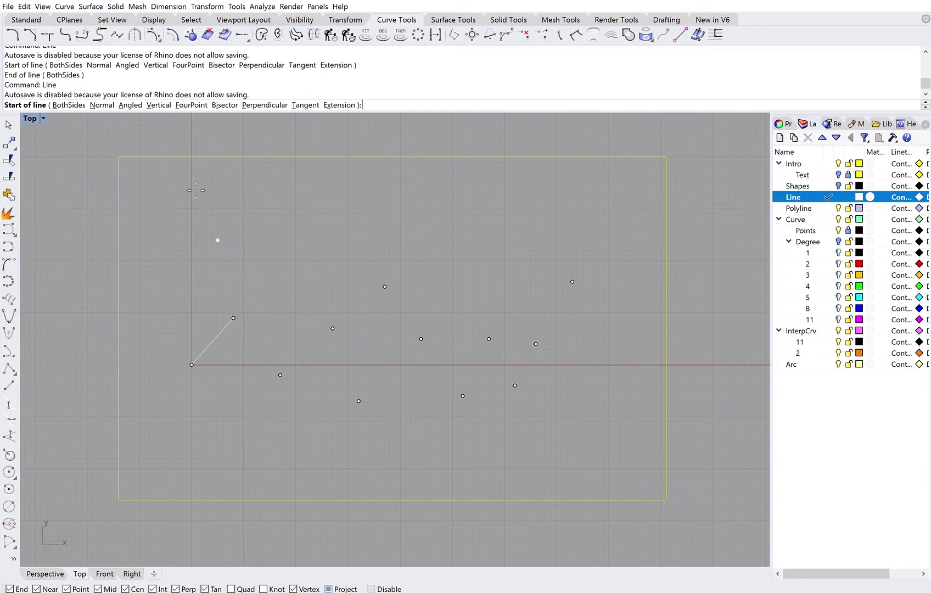
{"action": "left_click", "coordinate": [63, 99]}
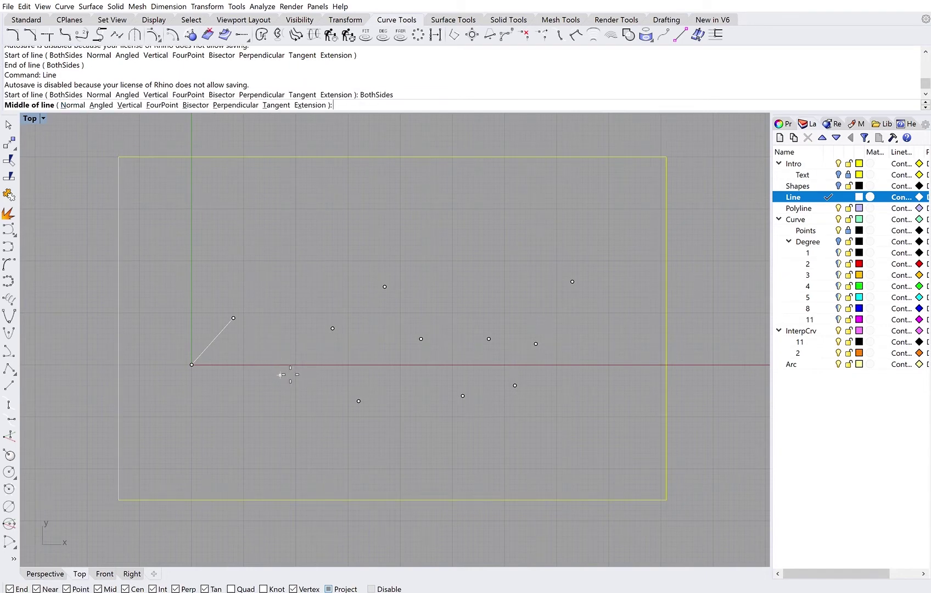
{"action": "left_click", "coordinate": [290, 374]}
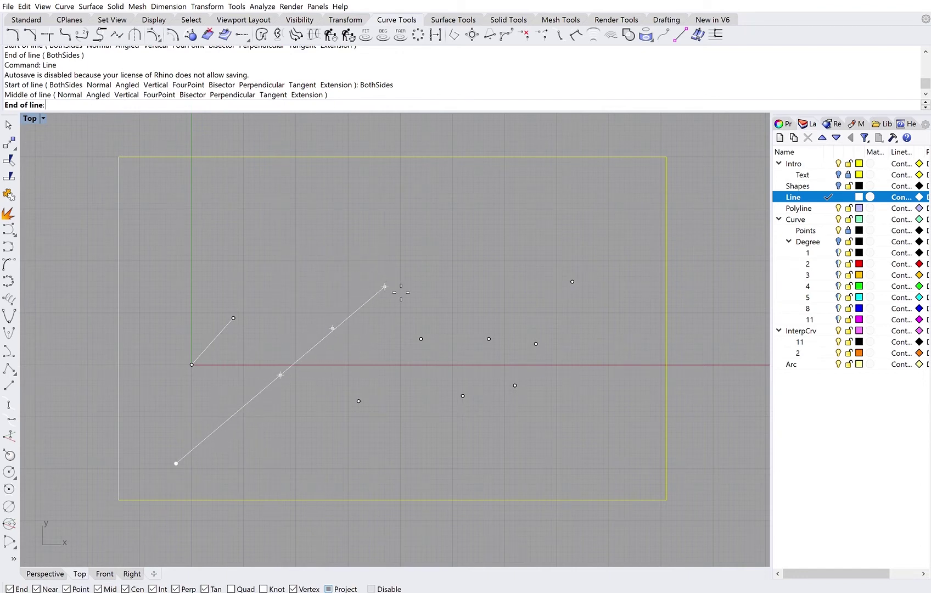
{"action": "left_click", "coordinate": [359, 400]}
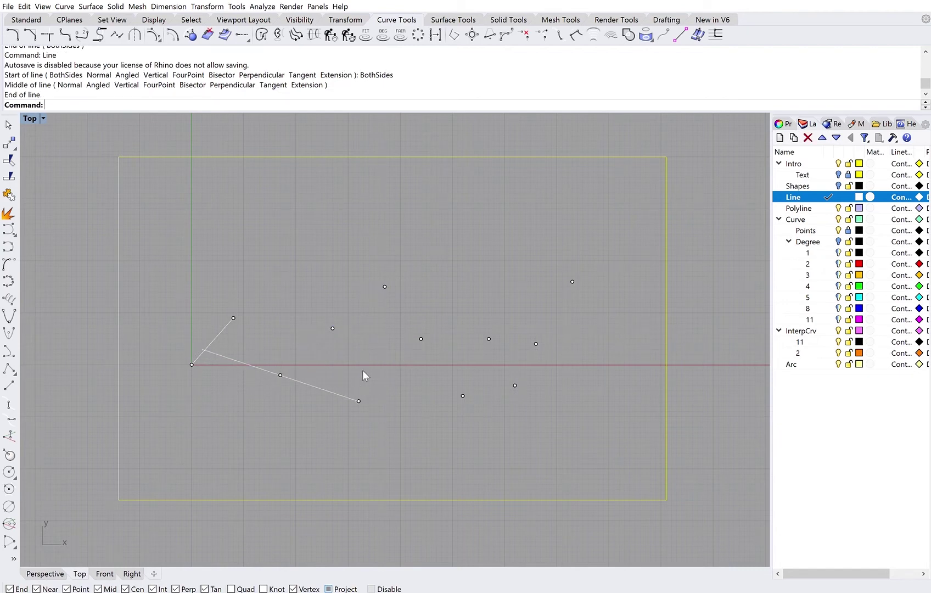
Step: Extend the first line beyond the second reference point with a new line using the Line command's Extension option
{"action": "key", "text": "Return"}
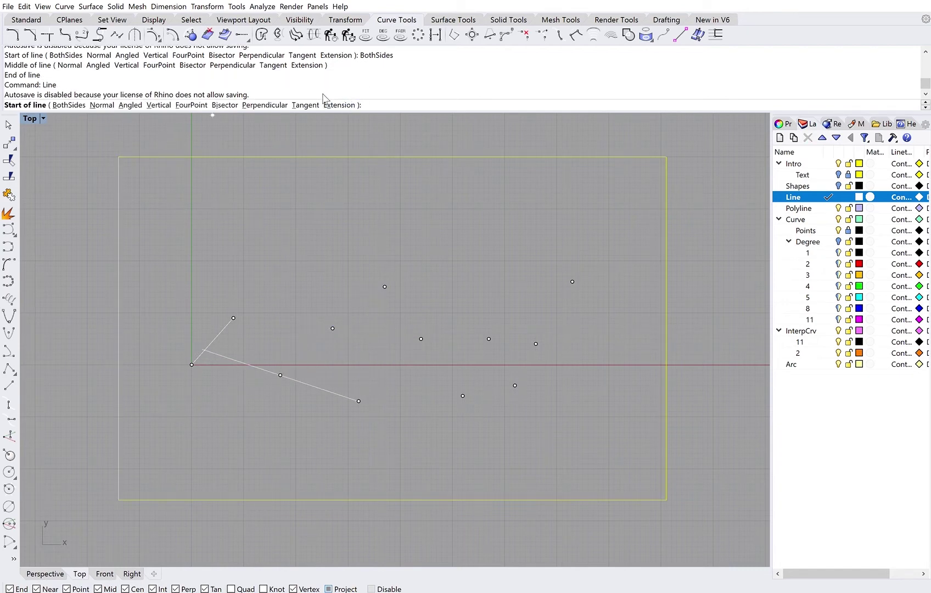
{"action": "left_click", "coordinate": [338, 105]}
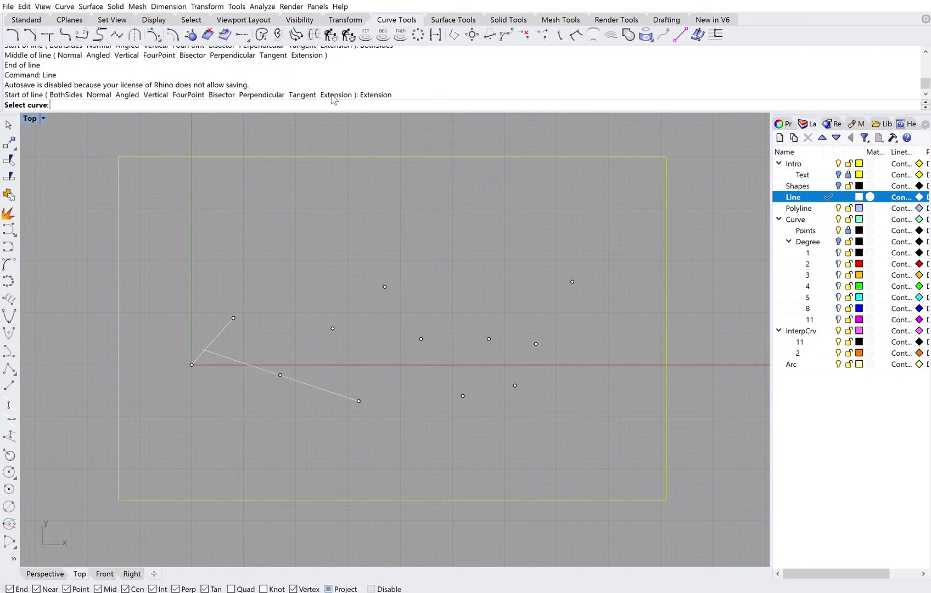
{"action": "left_click", "coordinate": [226, 324]}
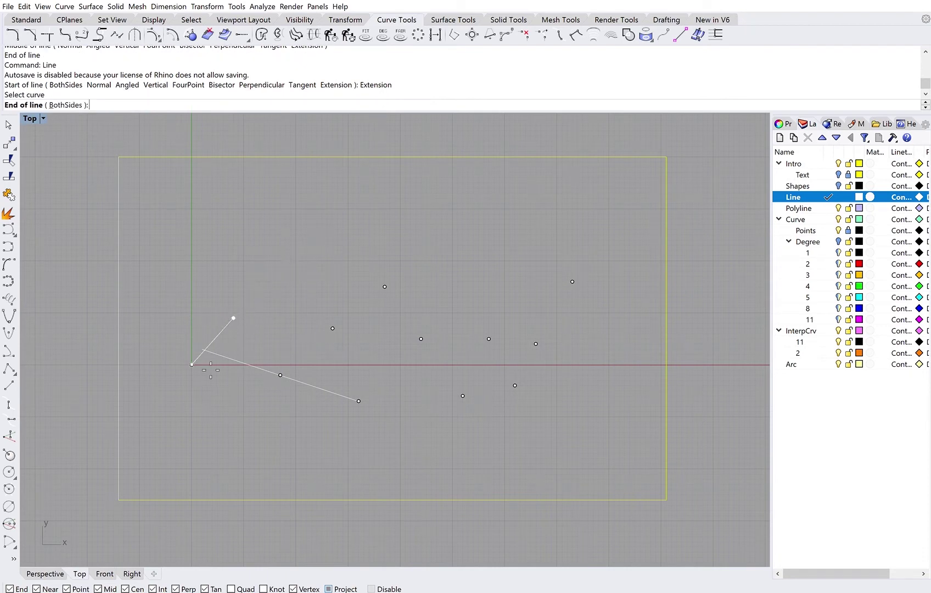
{"action": "left_click", "coordinate": [328, 215]}
{"action": "left_click", "coordinate": [314, 220]}
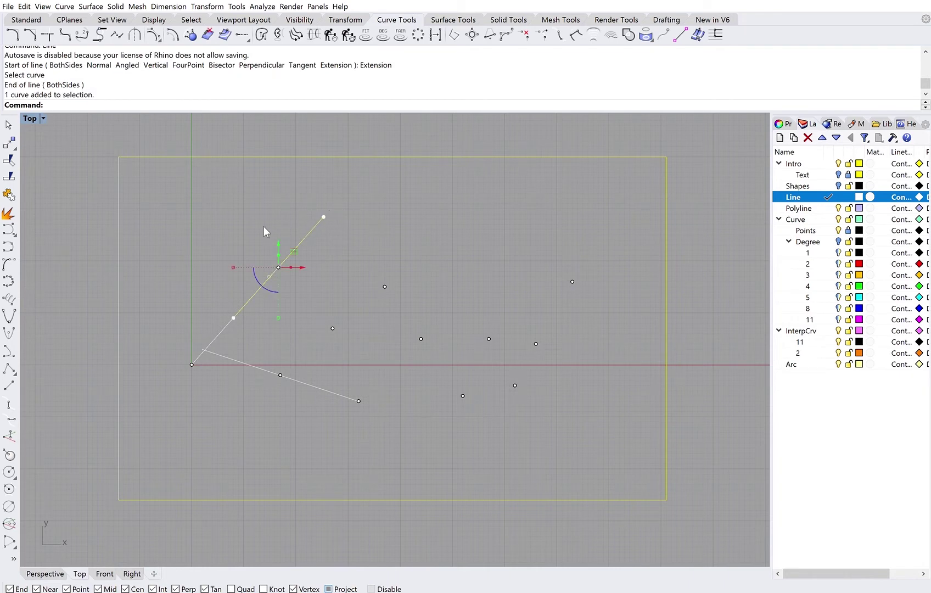
{"action": "left_click", "coordinate": [220, 320]}
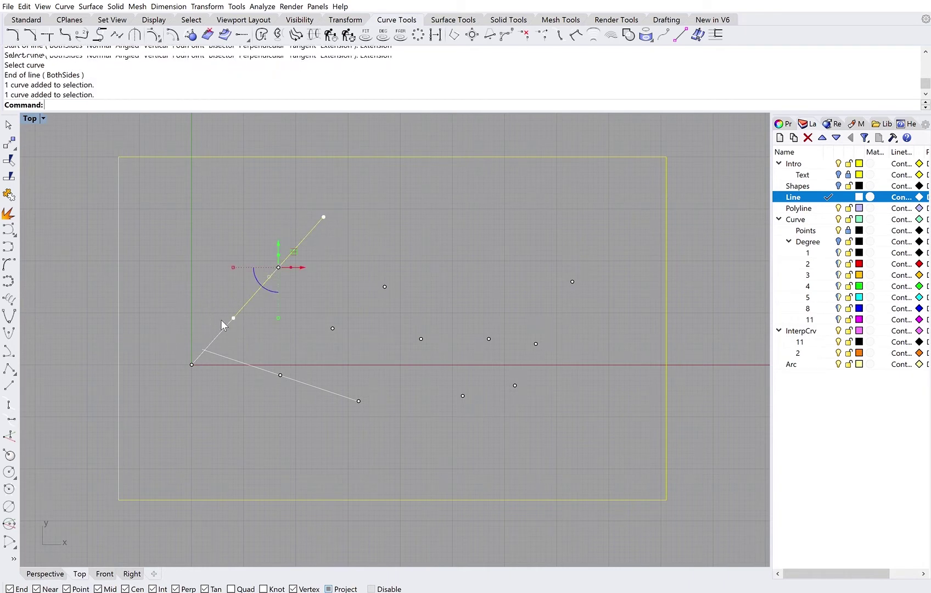
{"action": "left_click", "coordinate": [323, 291]}
Step: Try an Angled line from the fourth reference point with a horizontal base line, a pivot angle of 60 and a length of 5
{"action": "type", "text": "Line"}
{"action": "key", "text": "Return"}
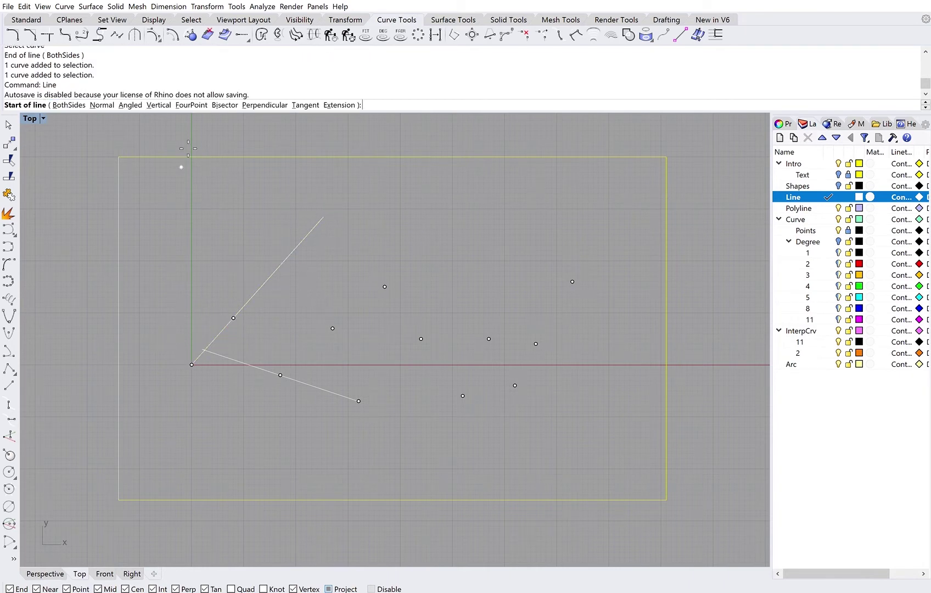
{"action": "left_click", "coordinate": [127, 105]}
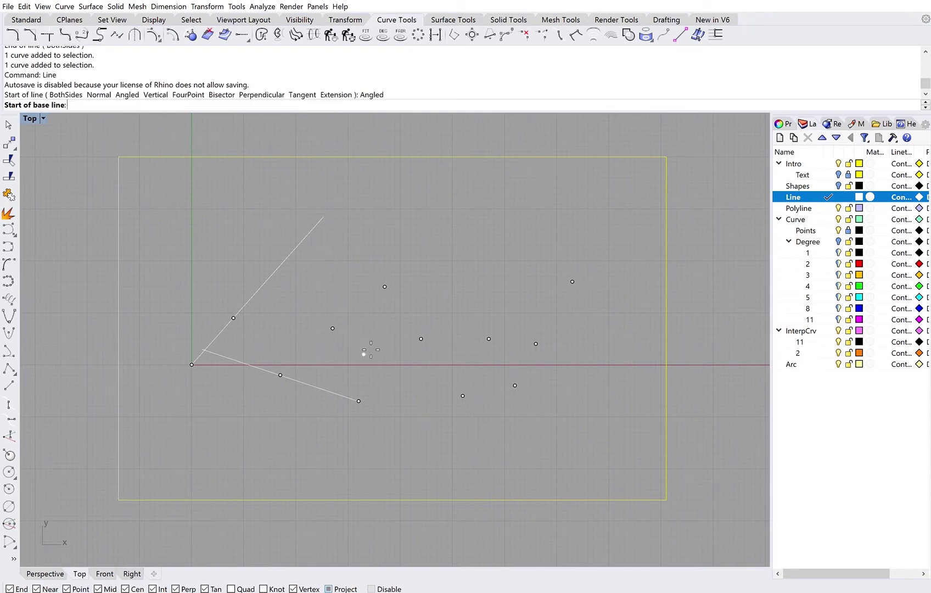
{"action": "left_click", "coordinate": [333, 328]}
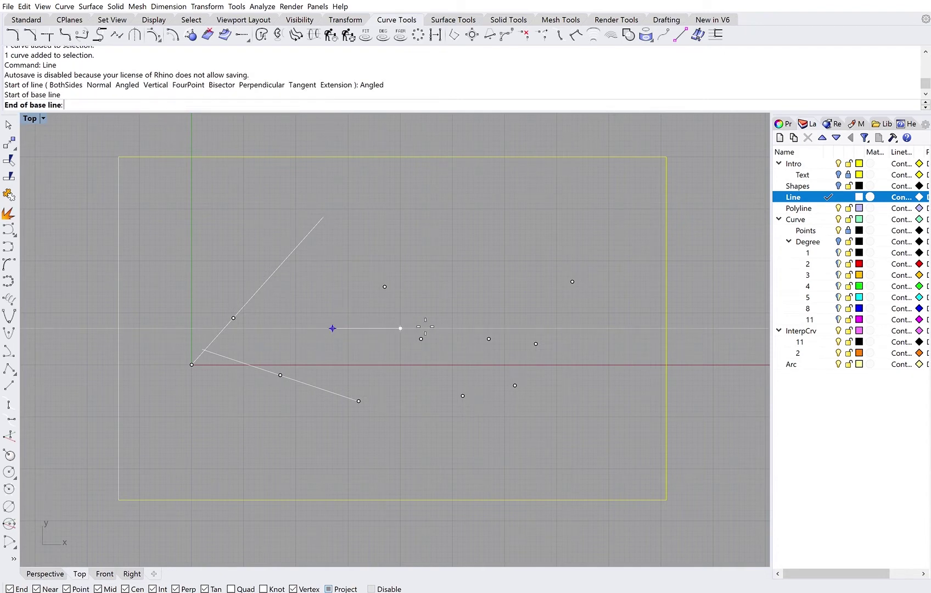
{"action": "left_click", "coordinate": [471, 318]}
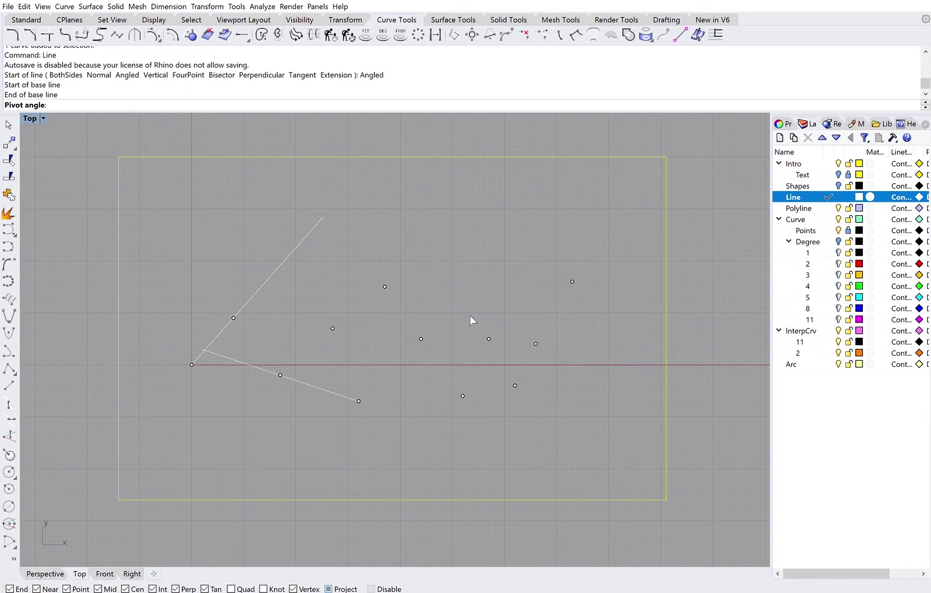
{"action": "type", "text": "60"}
{"action": "key", "text": "Return"}
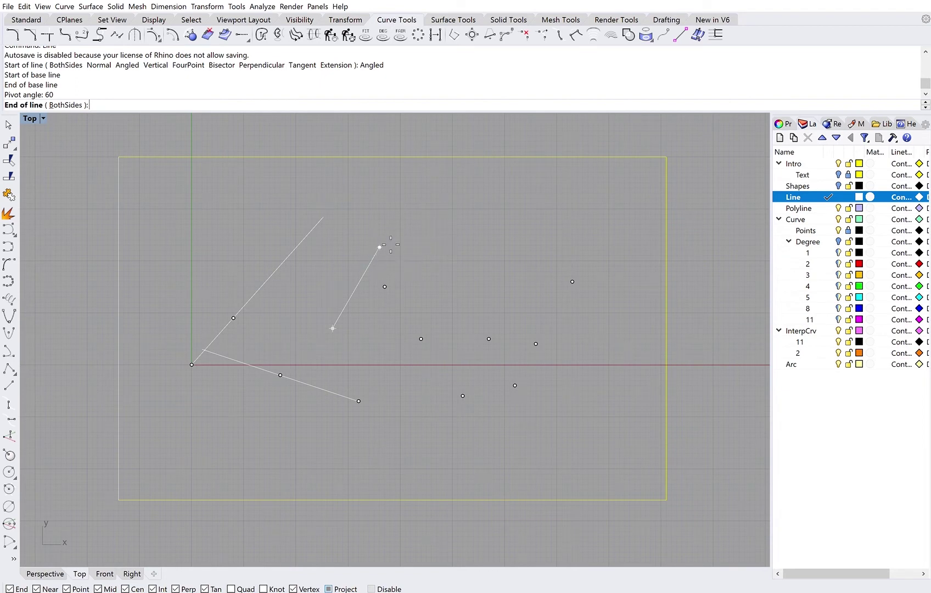
{"action": "type", "text": "5"}
{"action": "key", "text": "Return"}
{"action": "right_click_drag", "start_coordinate": [391, 245], "coordinate": [347, 343]}
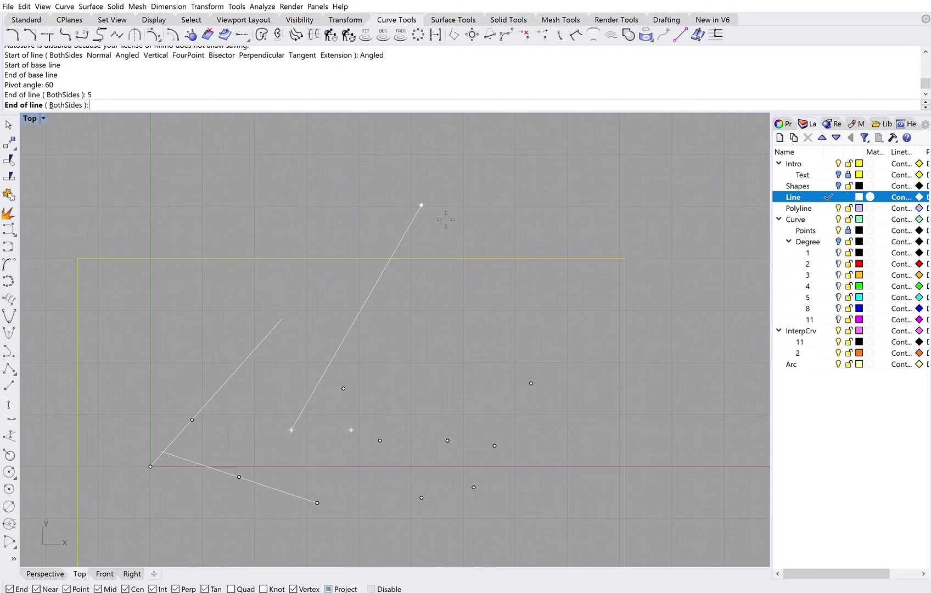
{"action": "key", "text": "Escape"}
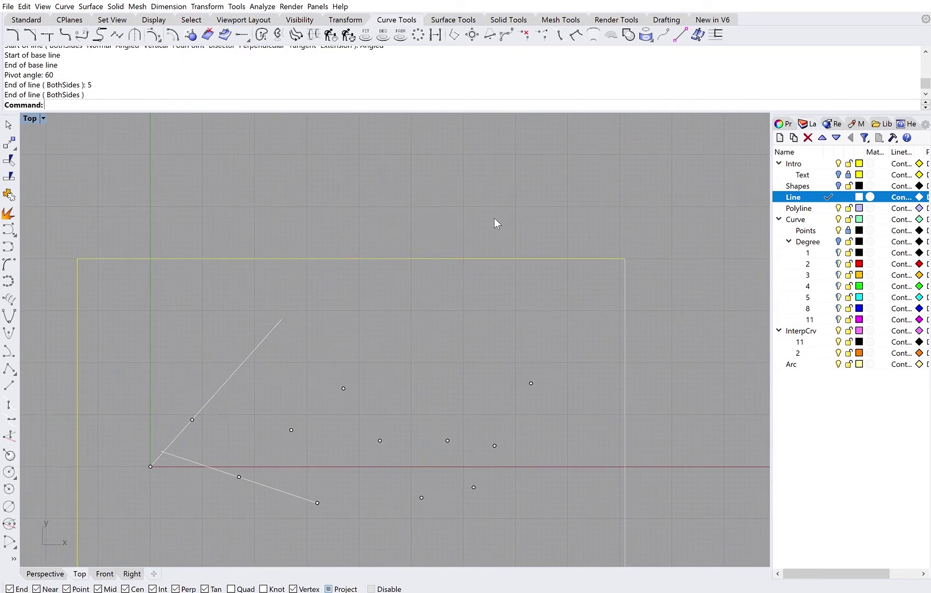
Step: Draw a line of length 5 from the fourth reference point, directed through the sixth reference point
{"action": "key", "text": "Return"}
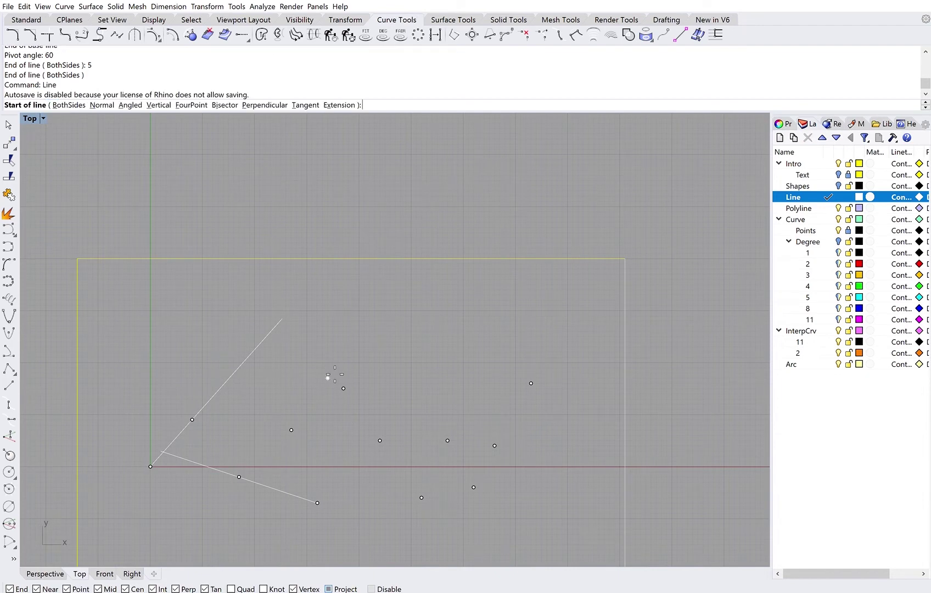
{"action": "left_click", "coordinate": [291, 430]}
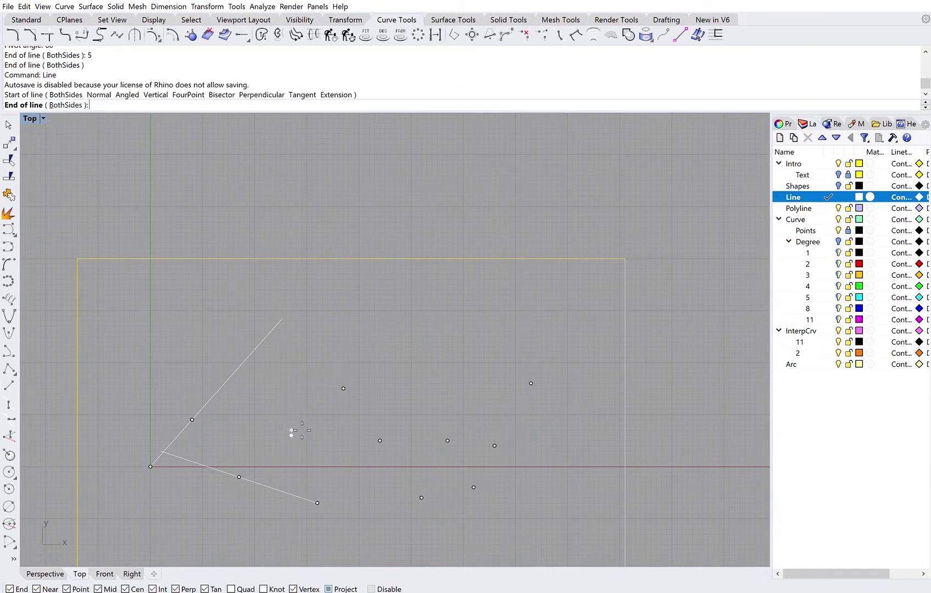
{"action": "left_click", "coordinate": [343, 388]}
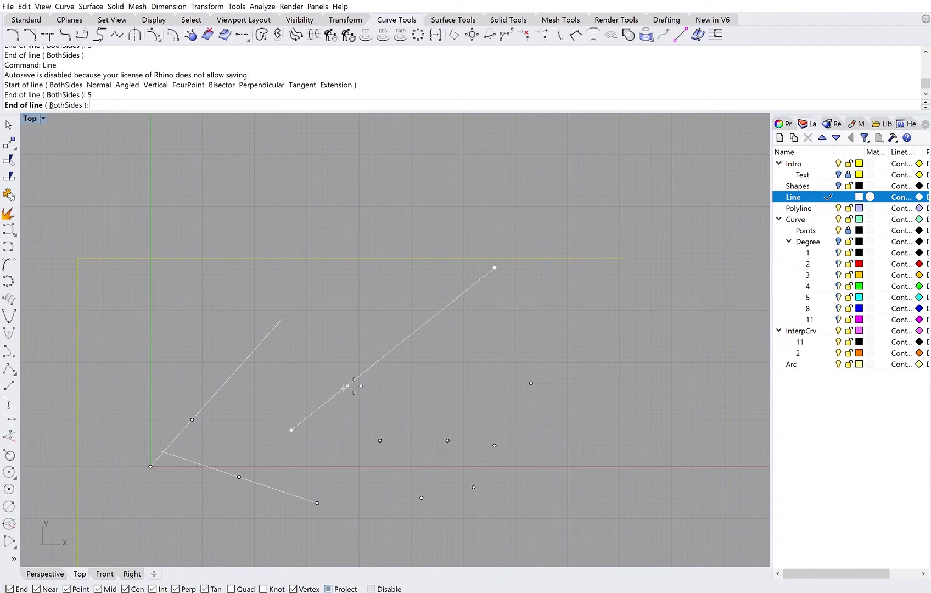
{"action": "left_click", "coordinate": [406, 341]}
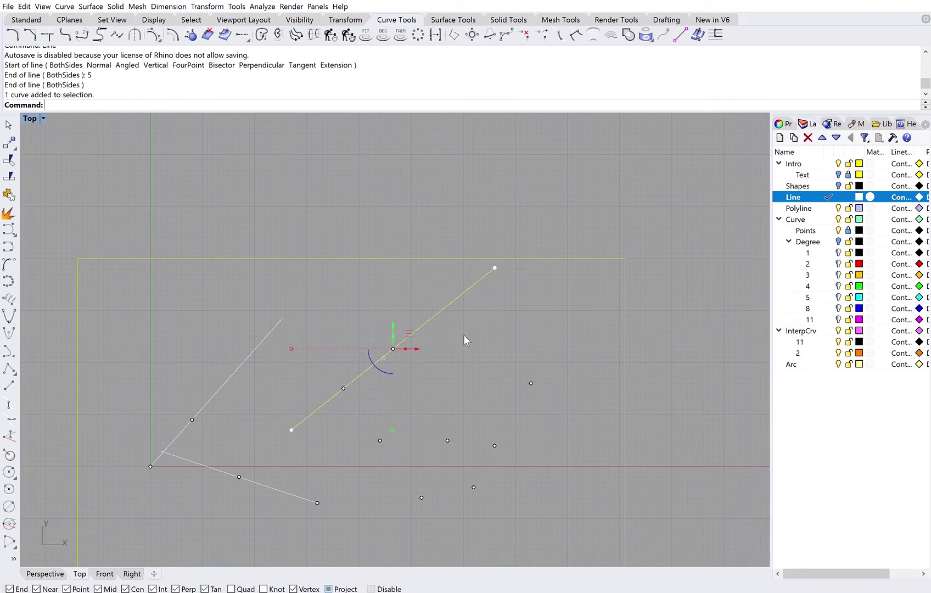
{"action": "right_click_drag", "start_coordinate": [463, 341], "coordinate": [473, 254]}
{"action": "left_click", "coordinate": [473, 257]}
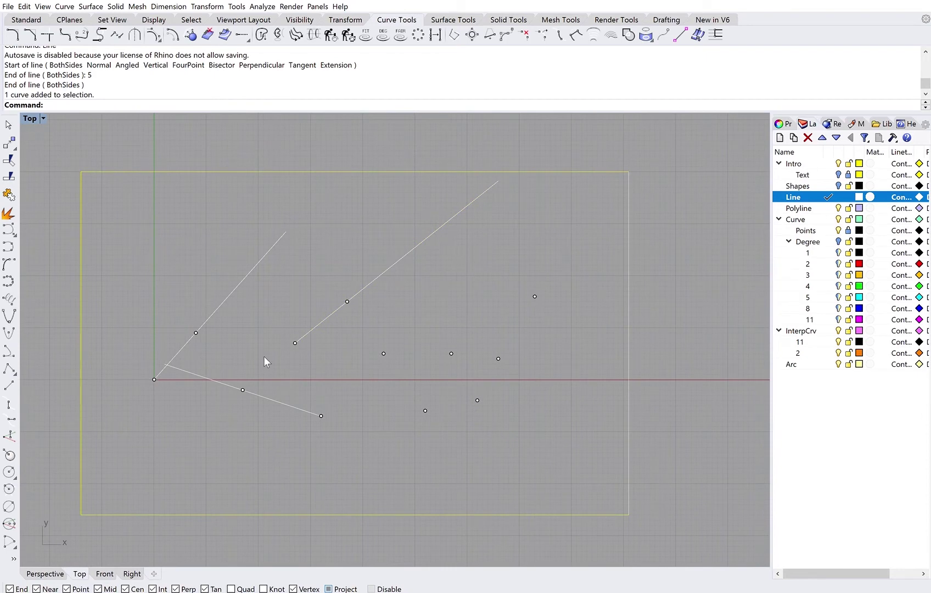
Step: Make Polyline the current layer and hide the Line layer
{"action": "left_click", "coordinate": [827, 207]}
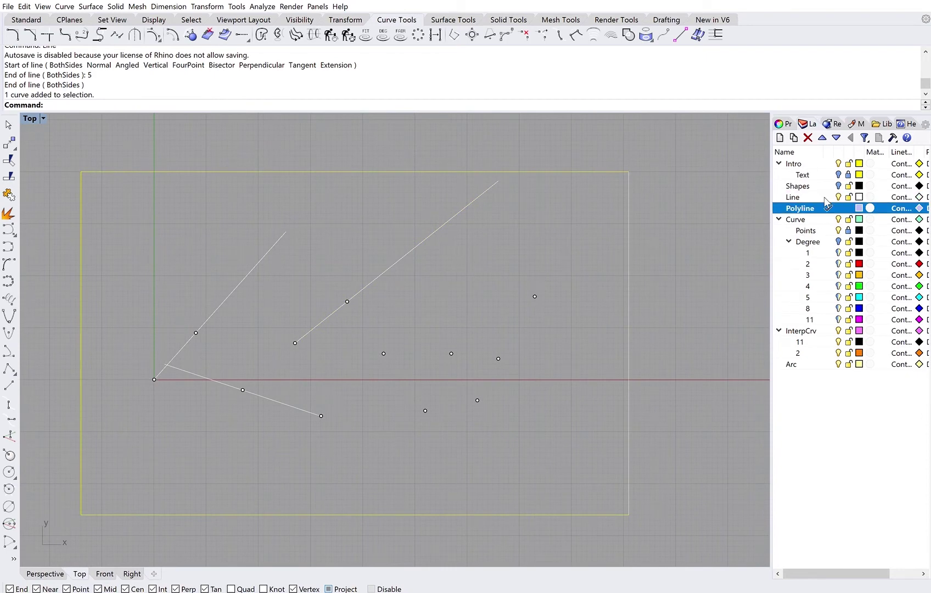
{"action": "left_click", "coordinate": [838, 197]}
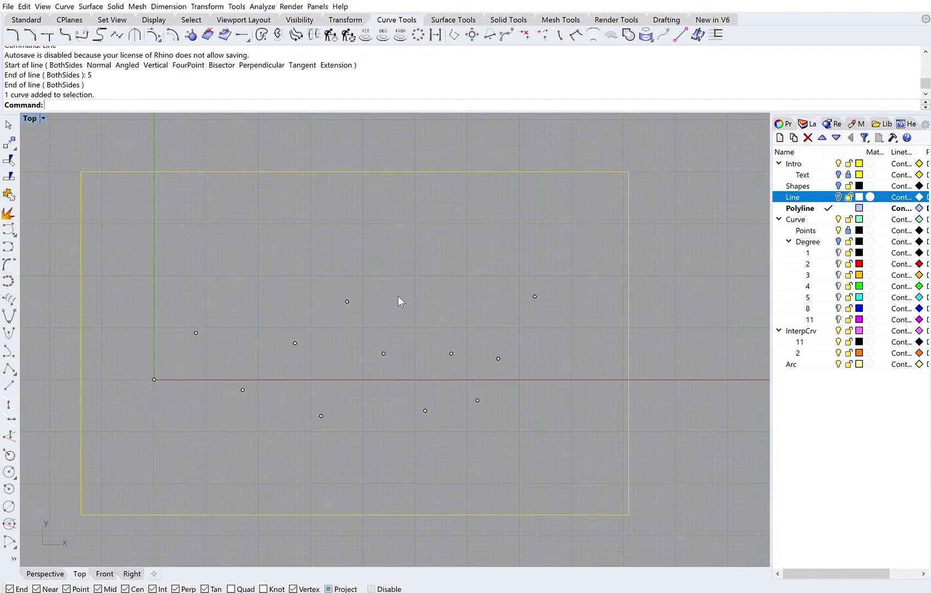
Step: Start a polyline at the origin and draw straight segments through the first five reference points
{"action": "type", "text": "Polyline"}
{"action": "key", "text": "Return"}
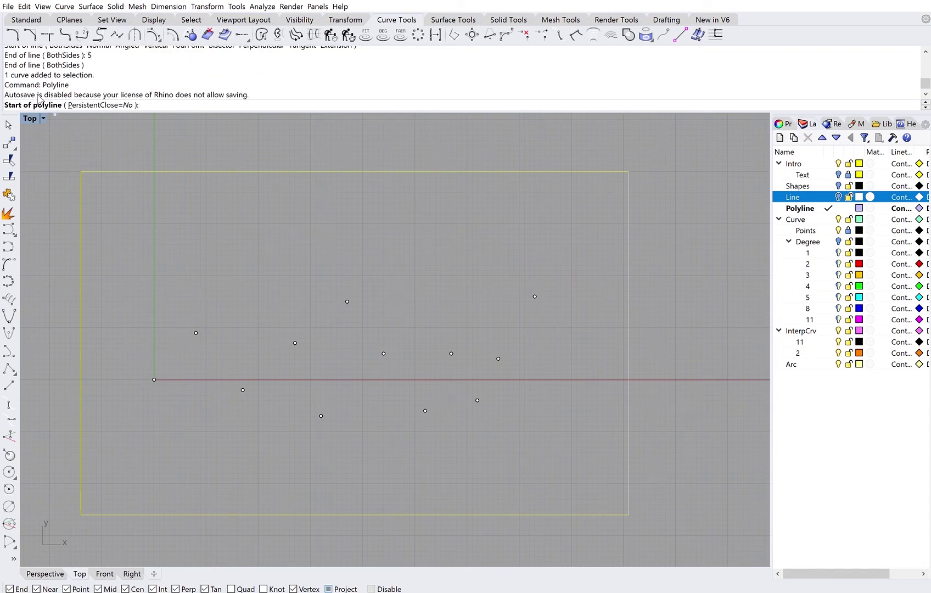
{"action": "left_click", "coordinate": [155, 379]}
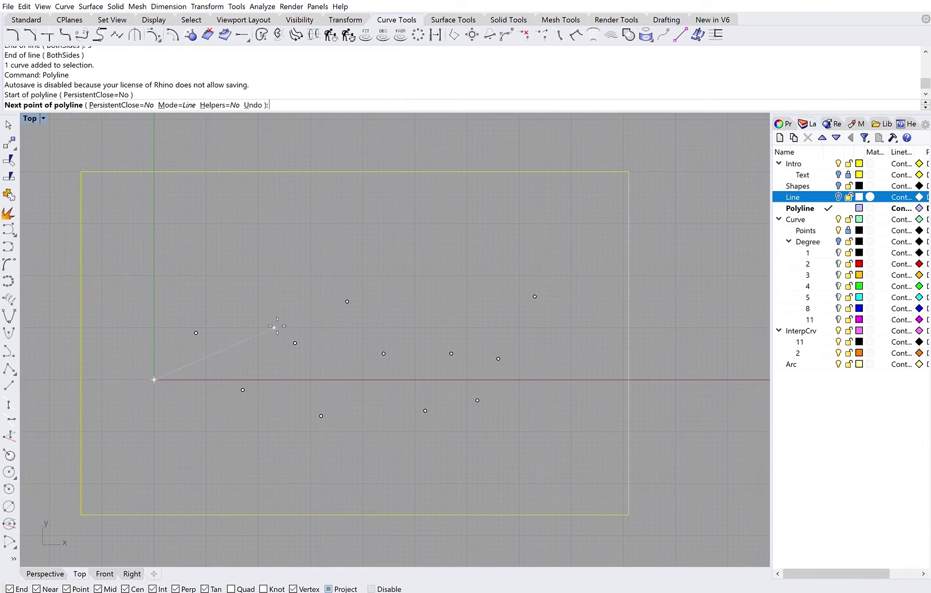
{"action": "left_click", "coordinate": [196, 332]}
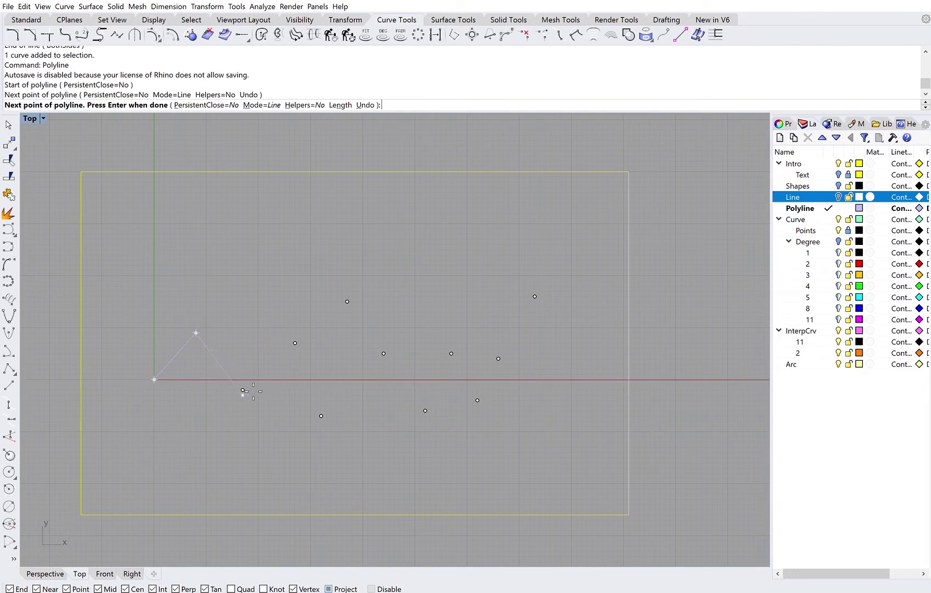
{"action": "left_click", "coordinate": [243, 389]}
{"action": "left_click", "coordinate": [295, 342]}
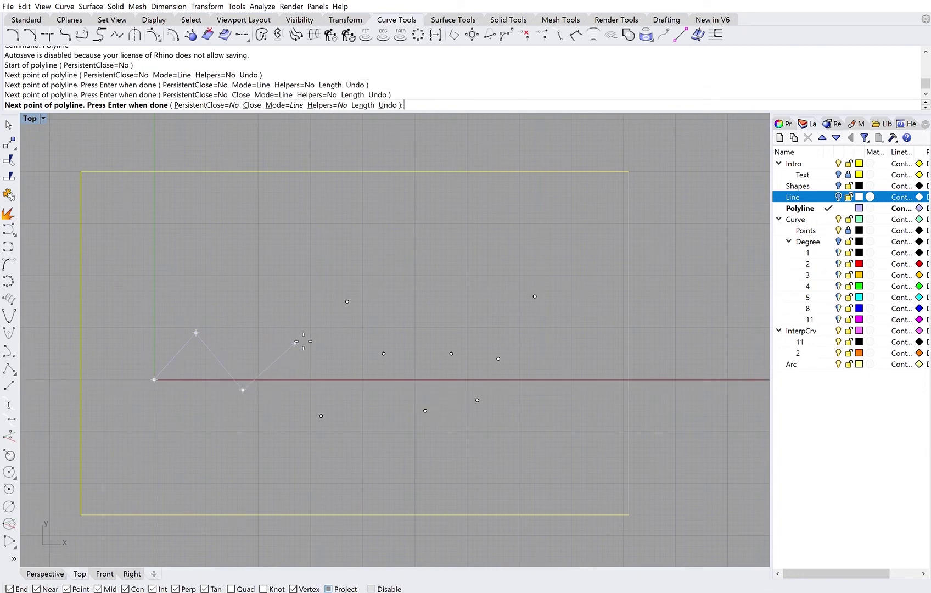
{"action": "left_click", "coordinate": [327, 415]}
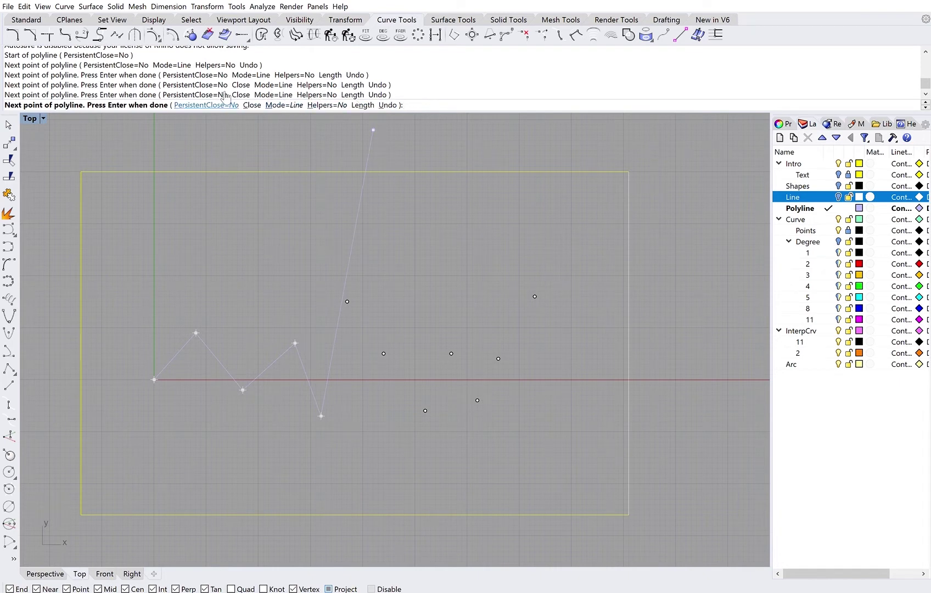
Step: Try the polyline's PersistentClose option, turn it off, and continue in Arc mode through the sixth and seventh reference points
{"action": "left_click", "coordinate": [200, 105]}
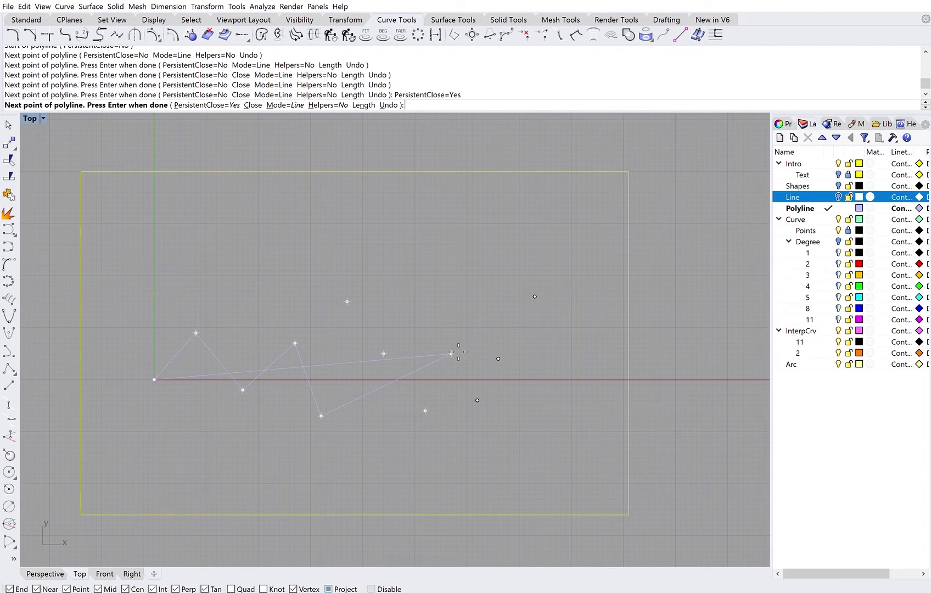
{"action": "left_click", "coordinate": [286, 104]}
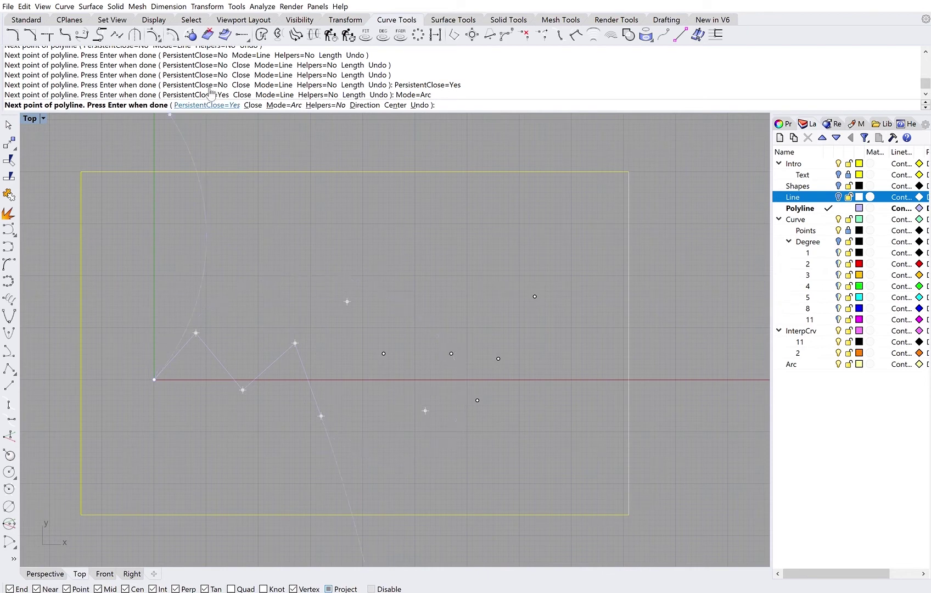
{"action": "left_click", "coordinate": [199, 105]}
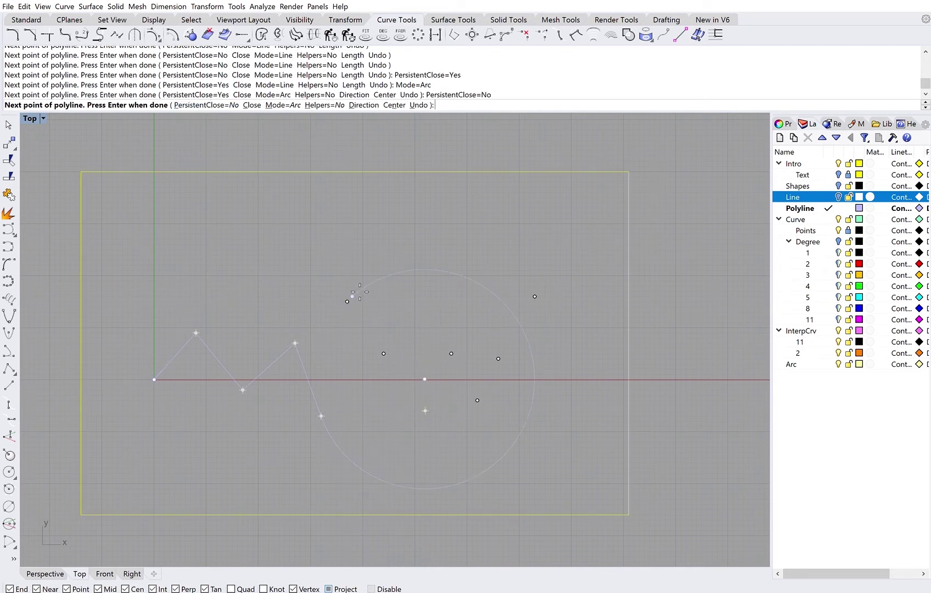
{"action": "left_click", "coordinate": [356, 297]}
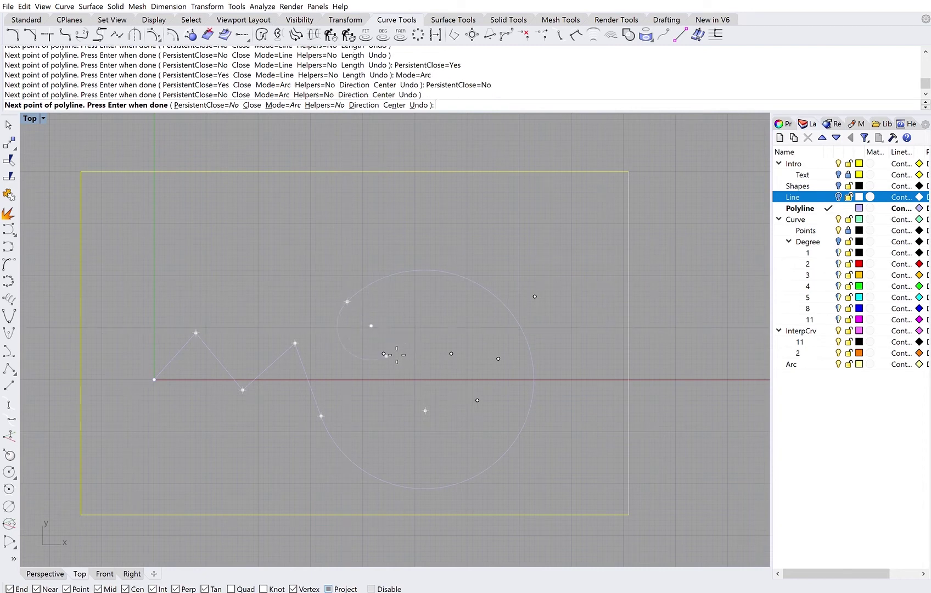
{"action": "left_click", "coordinate": [393, 350]}
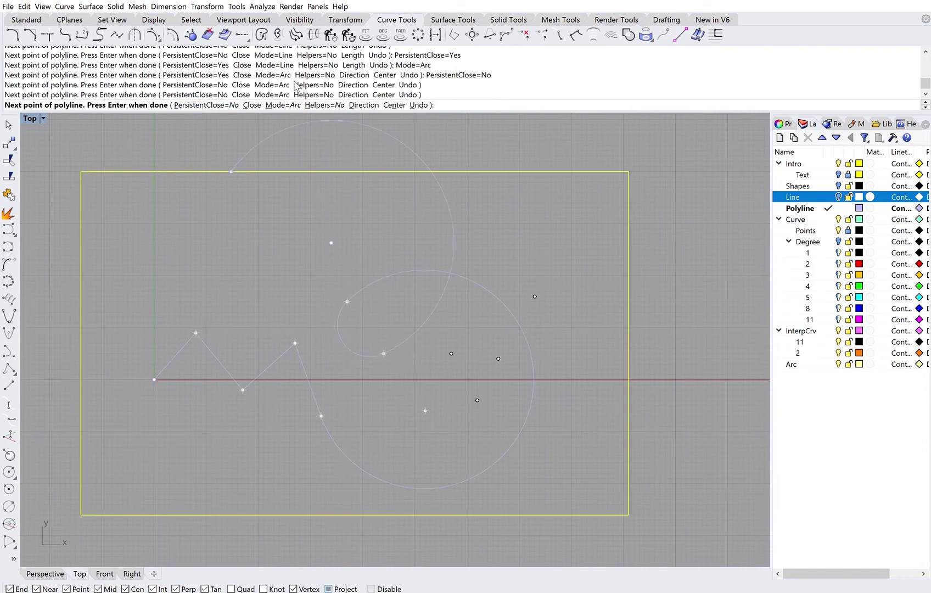
Step: Switch the polyline back to Line mode and add straight segments through the eighth, ninth and tenth reference points
{"action": "left_click", "coordinate": [290, 105]}
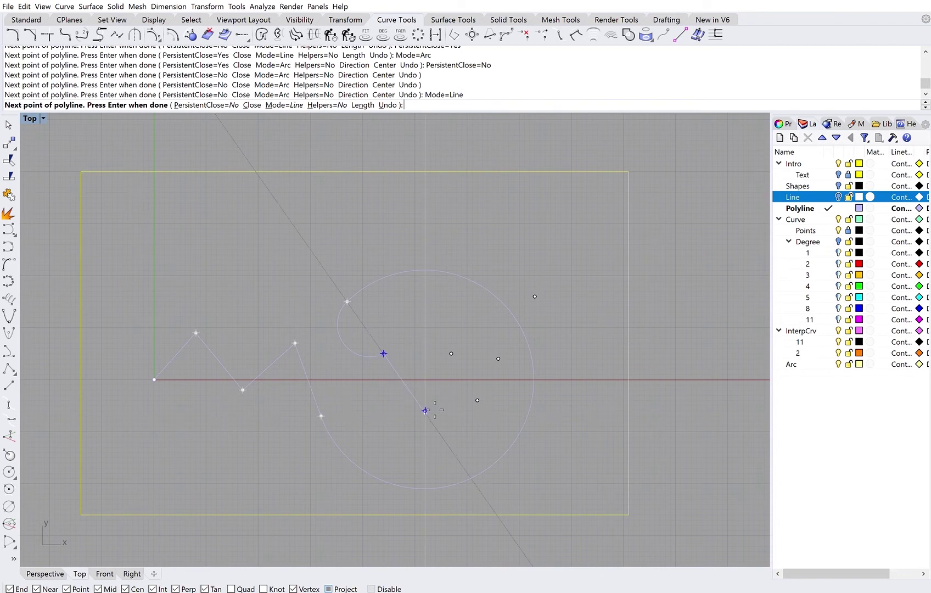
{"action": "left_click", "coordinate": [425, 411]}
{"action": "left_click", "coordinate": [459, 350]}
{"action": "left_click", "coordinate": [477, 400]}
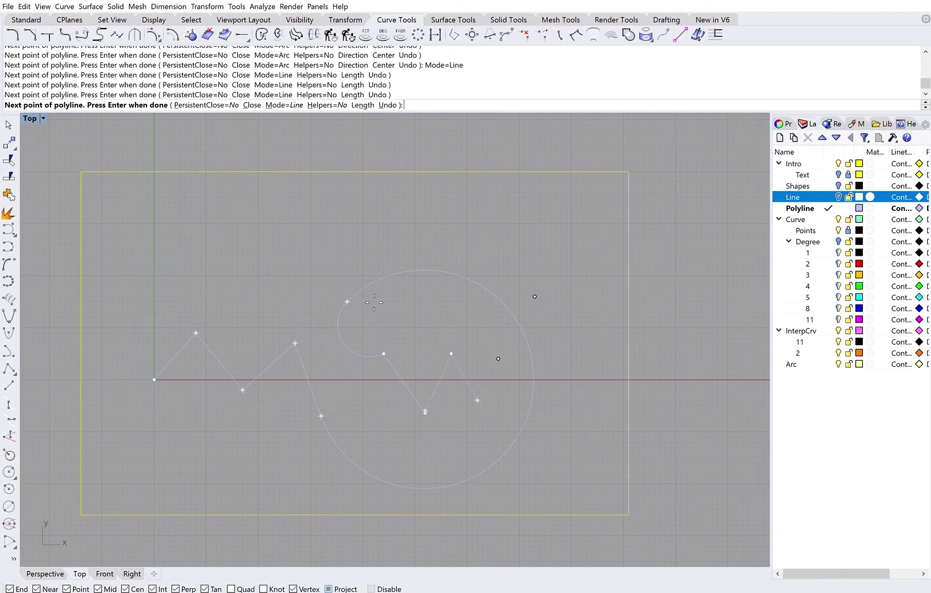
Step: Finish the polyline with arc segments through the last two reference points and select it to show its control points
{"action": "left_click", "coordinate": [283, 105]}
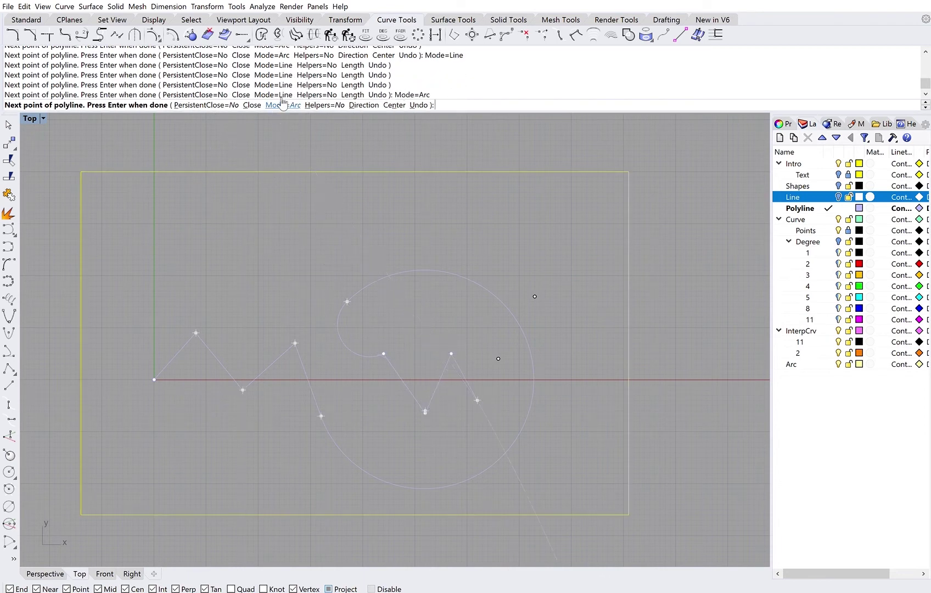
{"action": "left_click", "coordinate": [497, 358]}
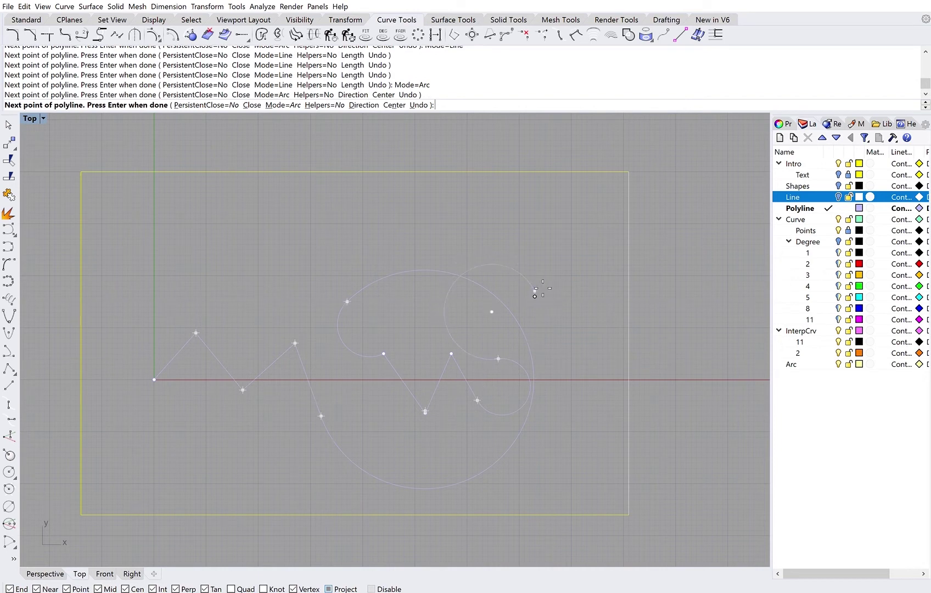
{"action": "left_click", "coordinate": [535, 295]}
{"action": "key", "text": "Return"}
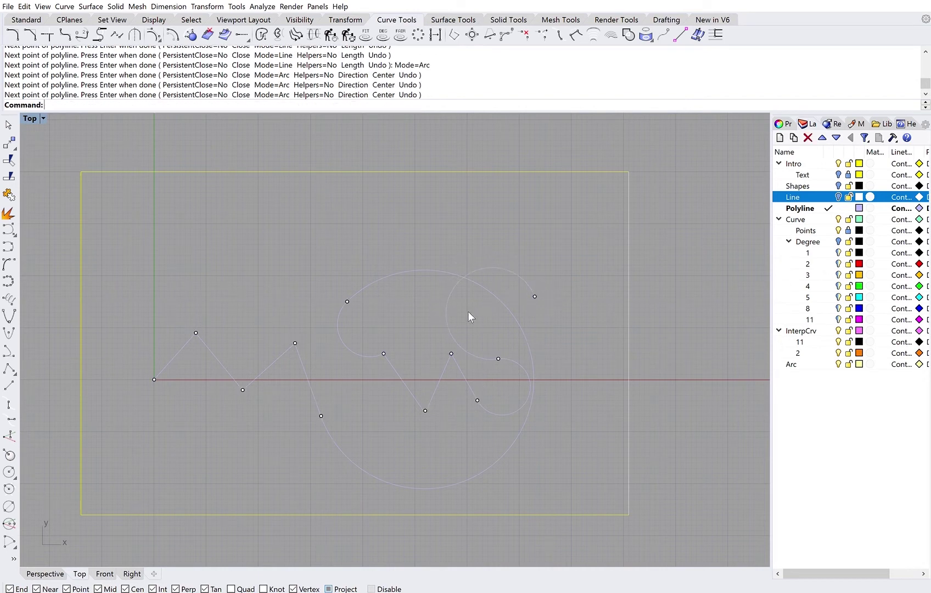
{"action": "left_click", "coordinate": [466, 339]}
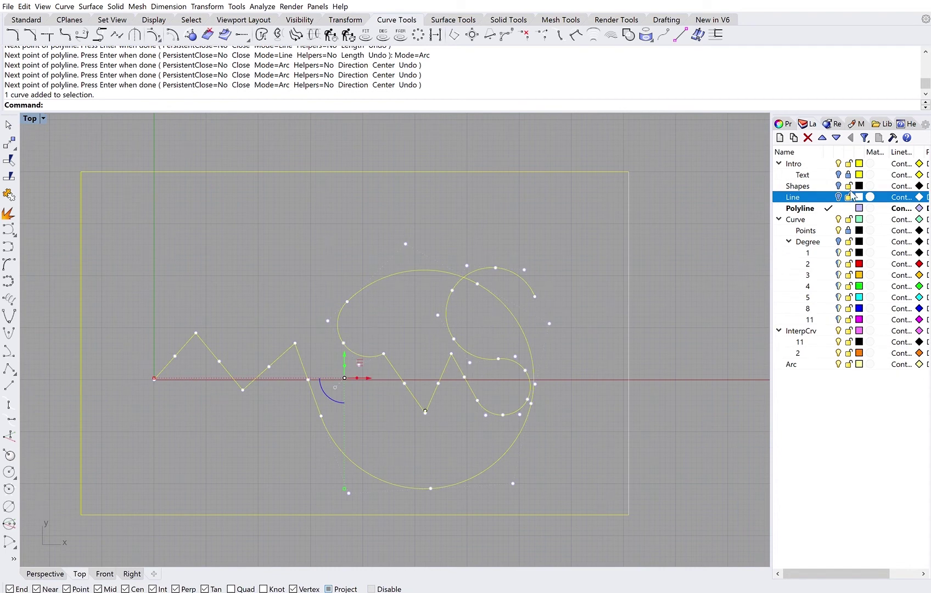
Step: Make Curve the current layer and hide the Polyline layer
{"action": "left_click", "coordinate": [828, 219]}
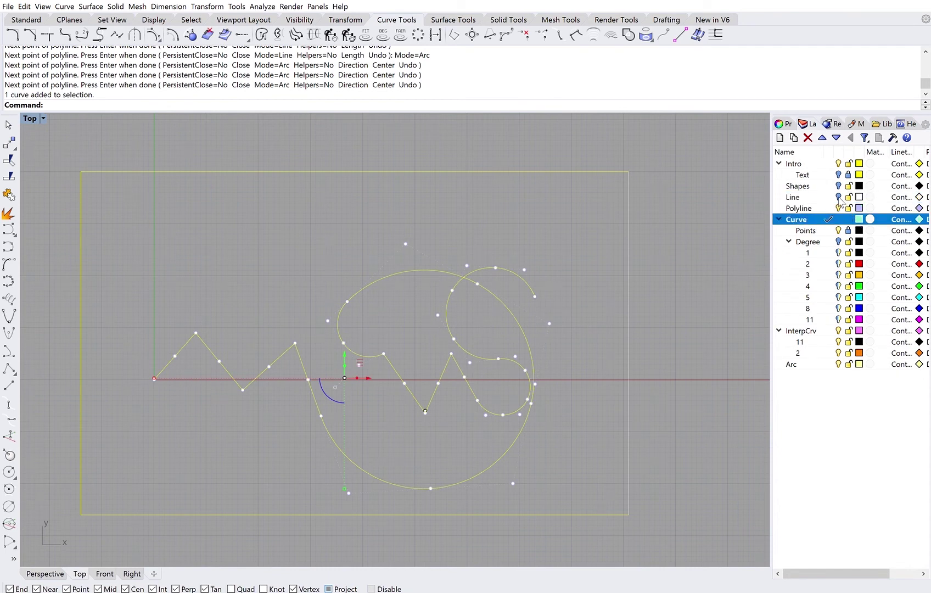
{"action": "left_click", "coordinate": [838, 208]}
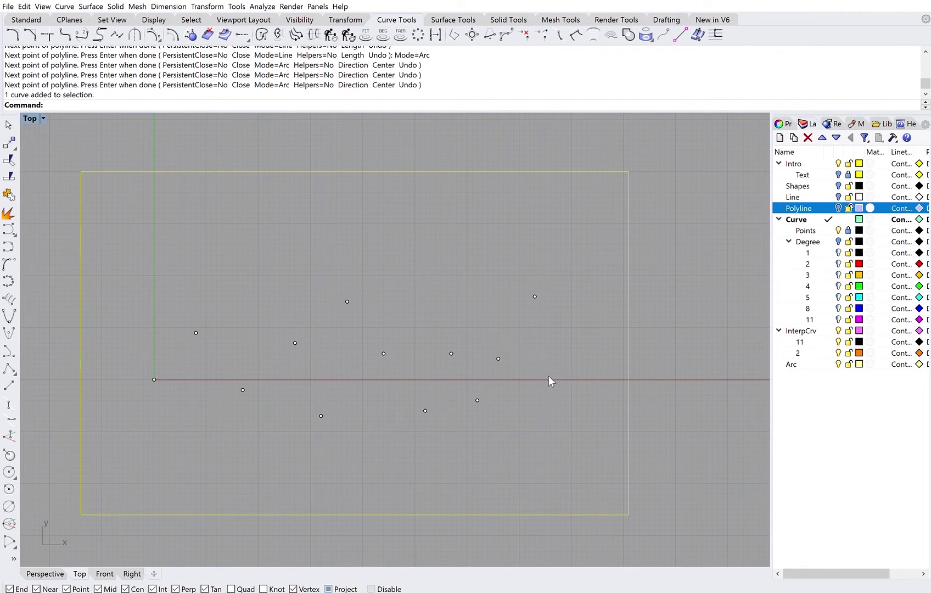
Step: Draw a degree 1 control-point curve through all twelve reference points, starting at the origin, and inspect its control points
{"action": "type", "text": "Curve"}
{"action": "key", "text": "Return"}
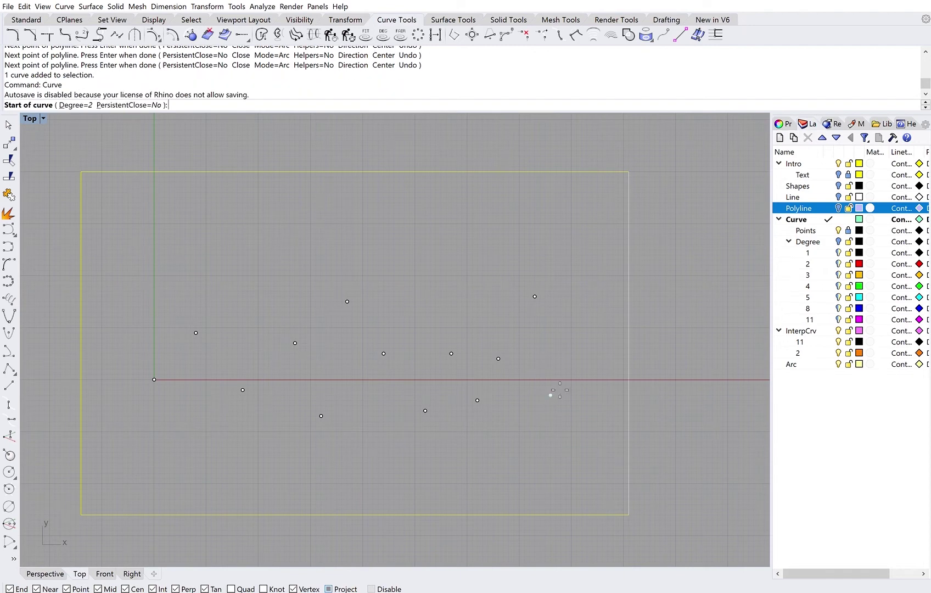
{"action": "left_click", "coordinate": [75, 105]}
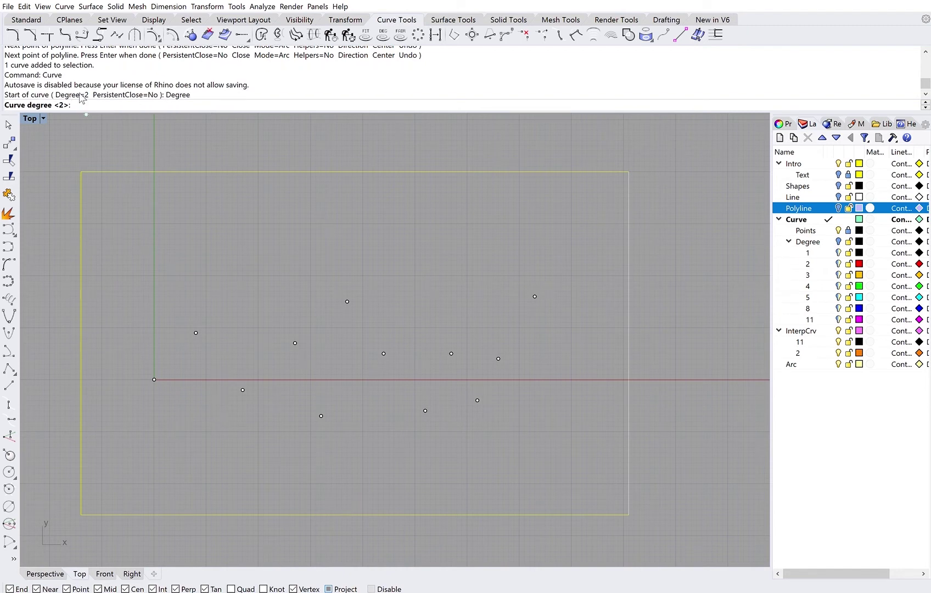
{"action": "type", "text": "1"}
{"action": "key", "text": "Return"}
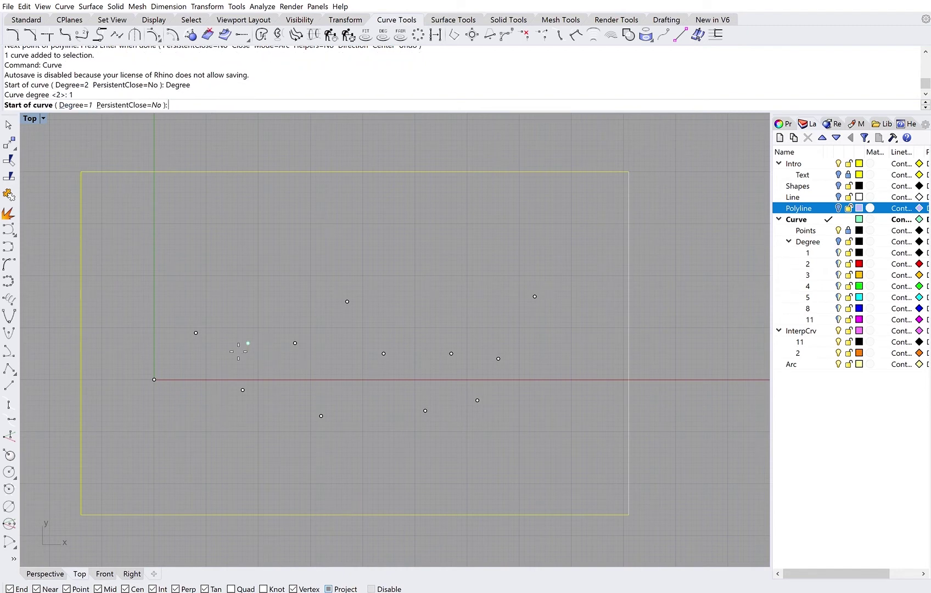
{"action": "left_click", "coordinate": [154, 378]}
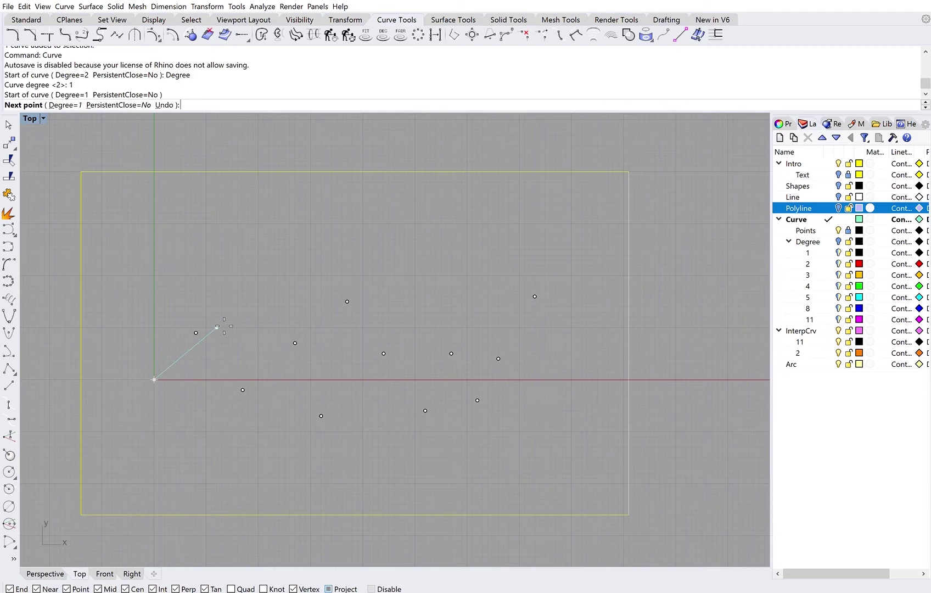
{"action": "left_click", "coordinate": [196, 333]}
{"action": "left_click", "coordinate": [243, 389]}
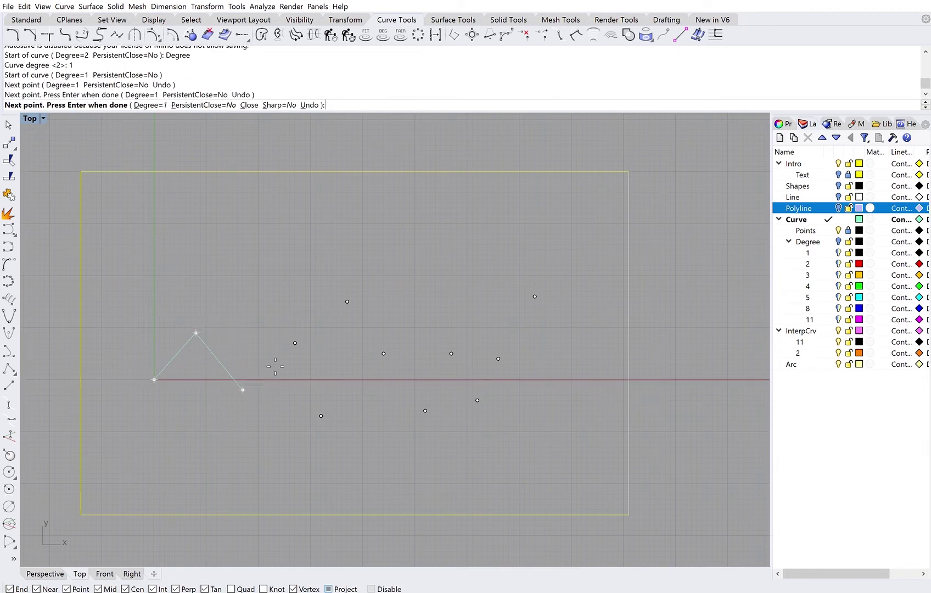
{"action": "left_click", "coordinate": [295, 343]}
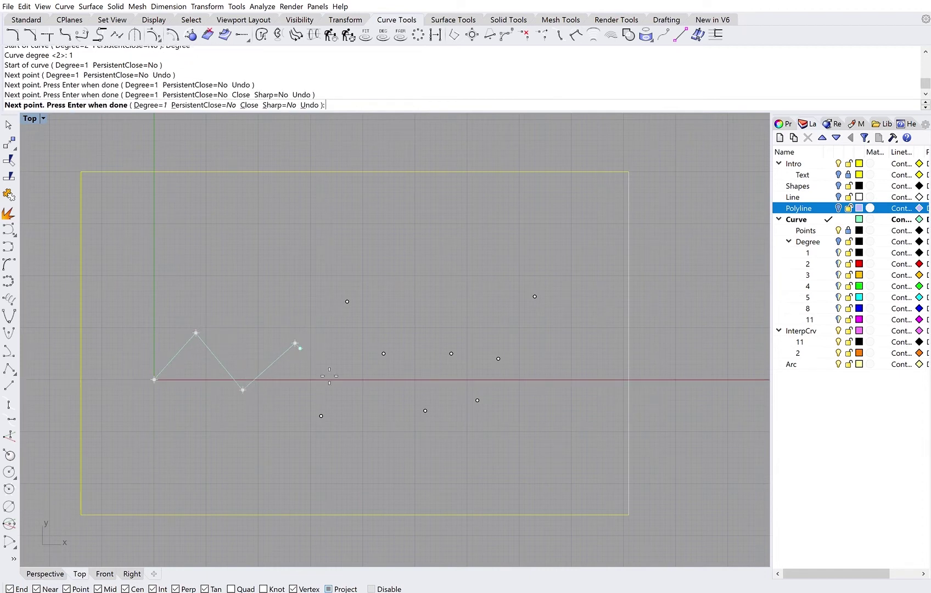
{"action": "left_click", "coordinate": [334, 415]}
{"action": "left_click", "coordinate": [354, 297]}
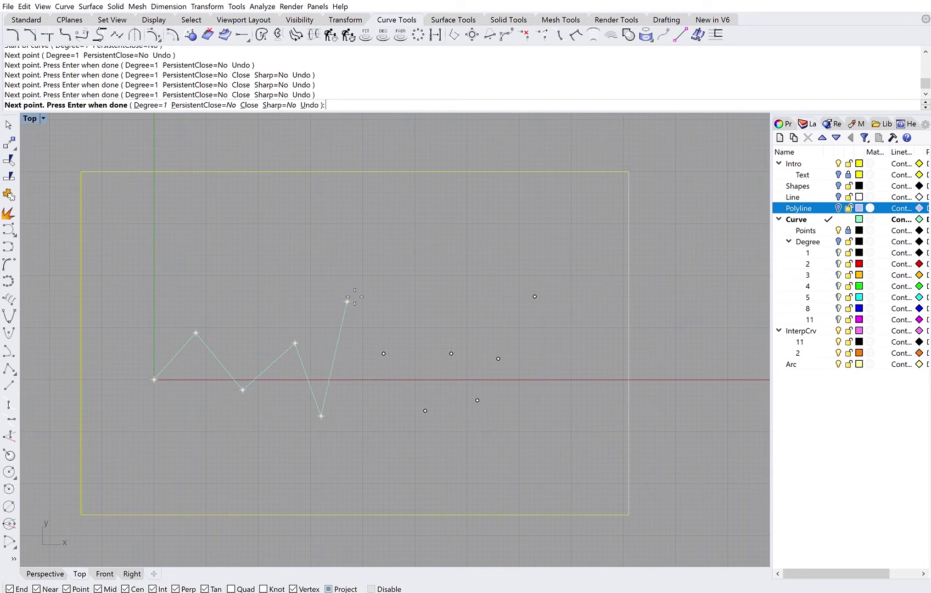
{"action": "left_click", "coordinate": [384, 354]}
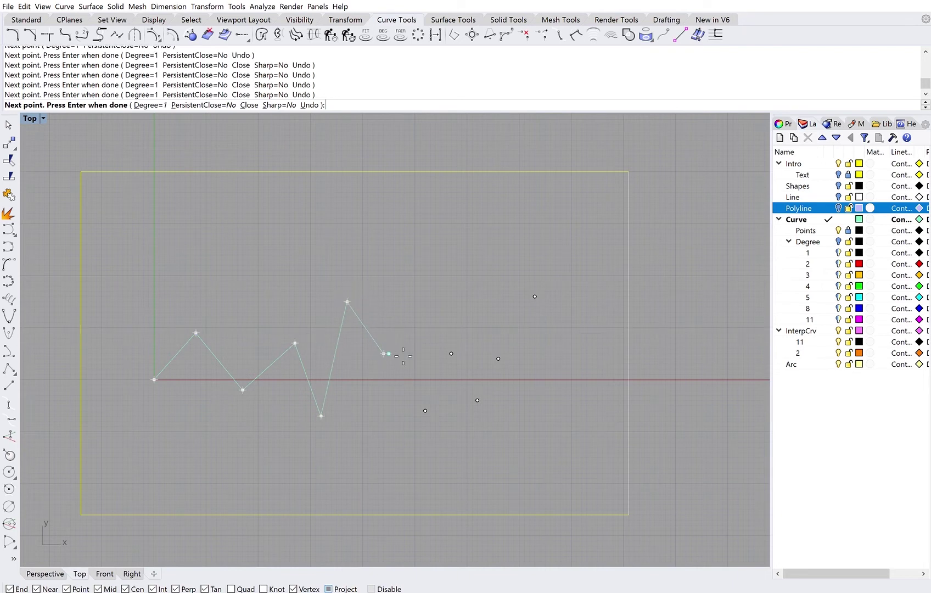
{"action": "left_click", "coordinate": [427, 409]}
{"action": "left_click", "coordinate": [451, 354]}
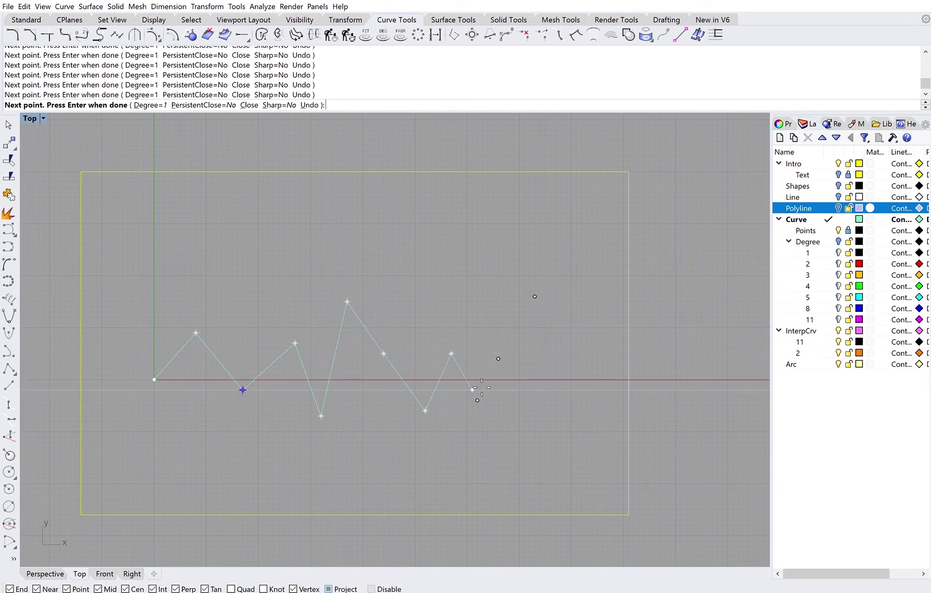
{"action": "left_click", "coordinate": [477, 399]}
{"action": "left_click", "coordinate": [498, 358]}
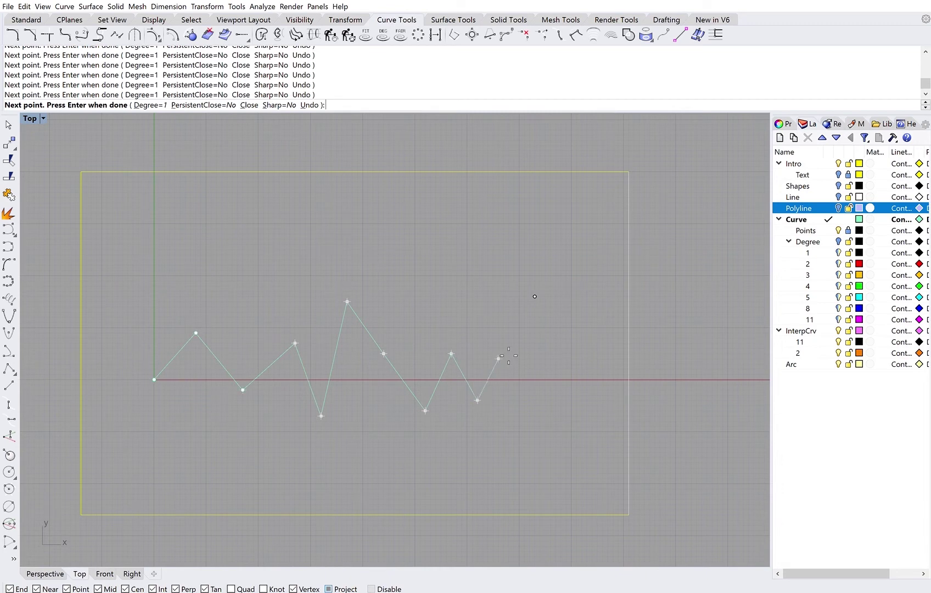
{"action": "left_click", "coordinate": [535, 295]}
{"action": "key", "text": "Return"}
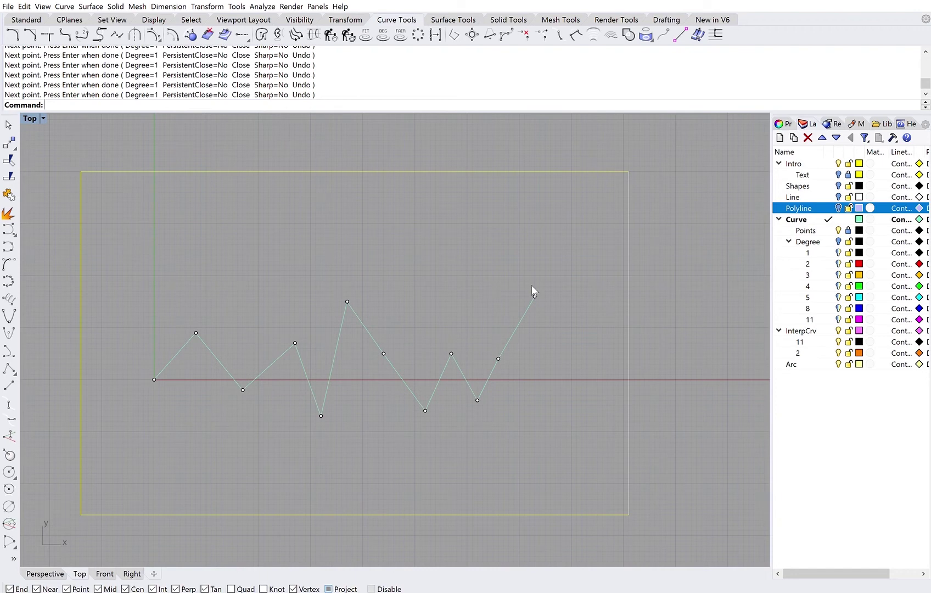
{"action": "left_click", "coordinate": [534, 295]}
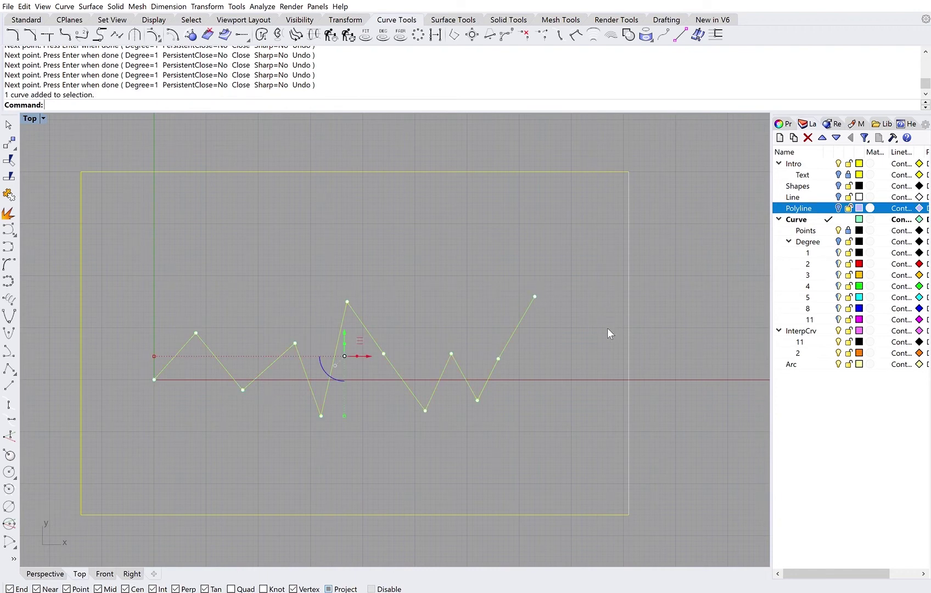
{"action": "key", "text": "Escape"}
Step: Start a degree 2 control-point curve at the origin and place its points on the first five reference points
{"action": "type", "text": "Curve"}
{"action": "key", "text": "Return"}
{"action": "left_click", "coordinate": [73, 104]}
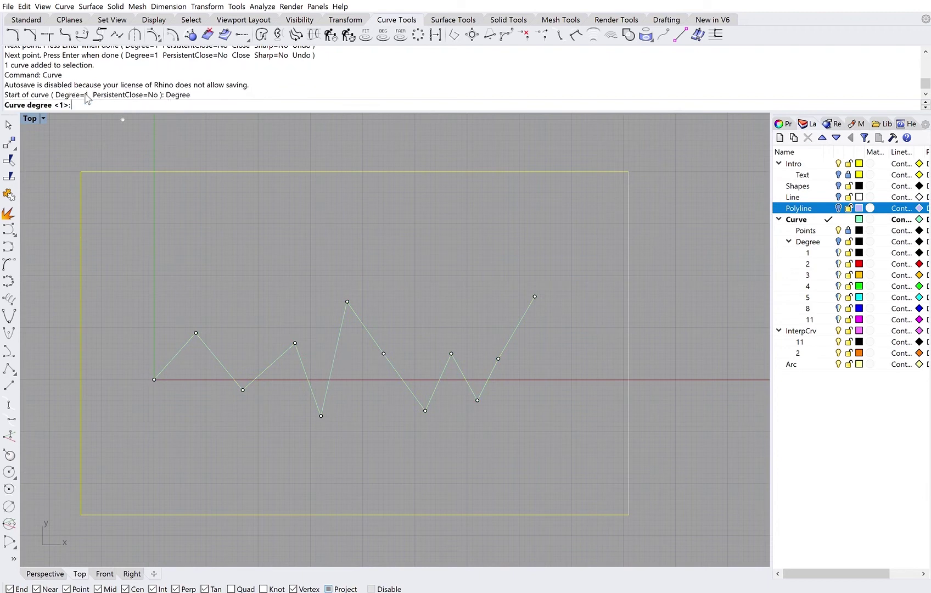
{"action": "type", "text": "2"}
{"action": "key", "text": "Return"}
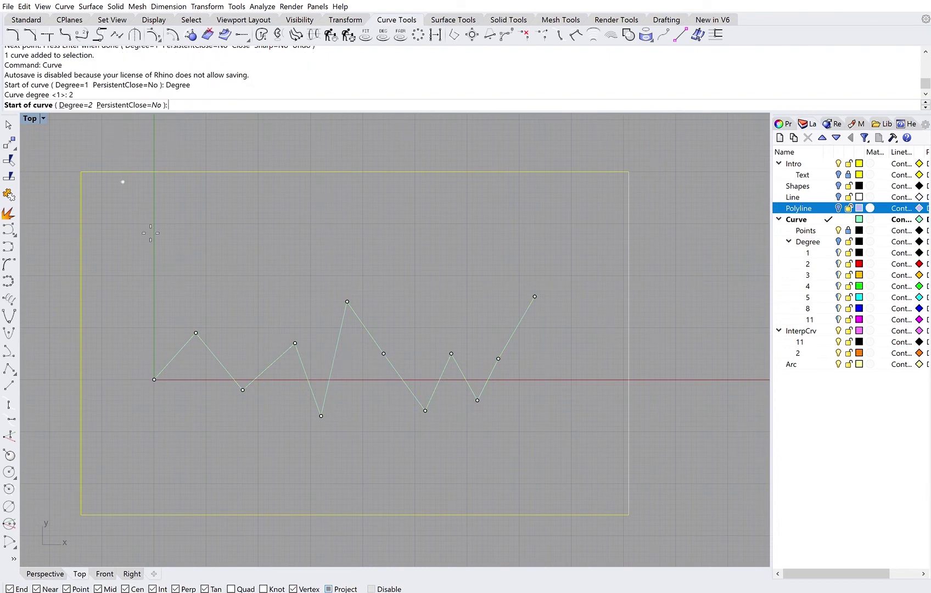
{"action": "left_click", "coordinate": [154, 379]}
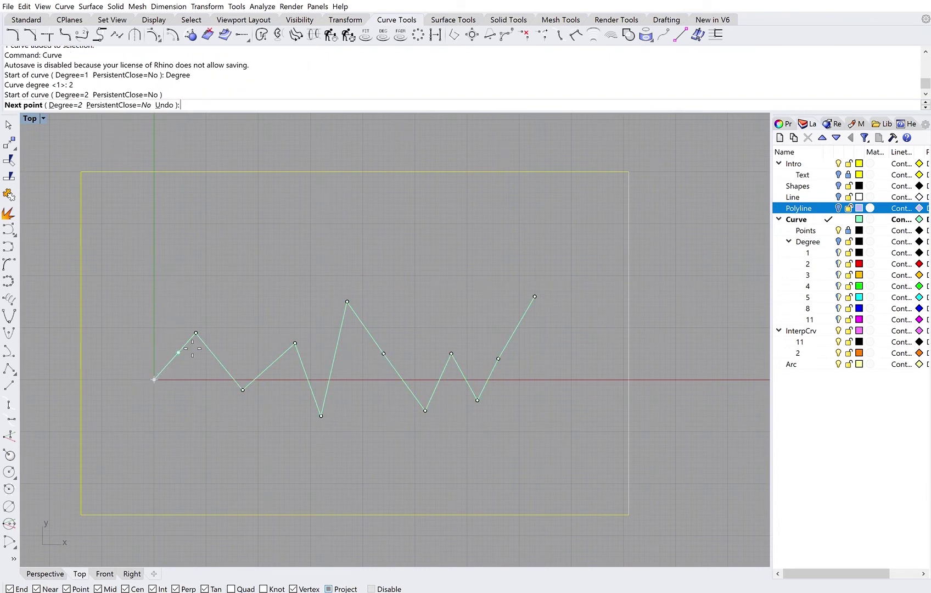
{"action": "left_click", "coordinate": [196, 333]}
{"action": "left_click", "coordinate": [242, 390]}
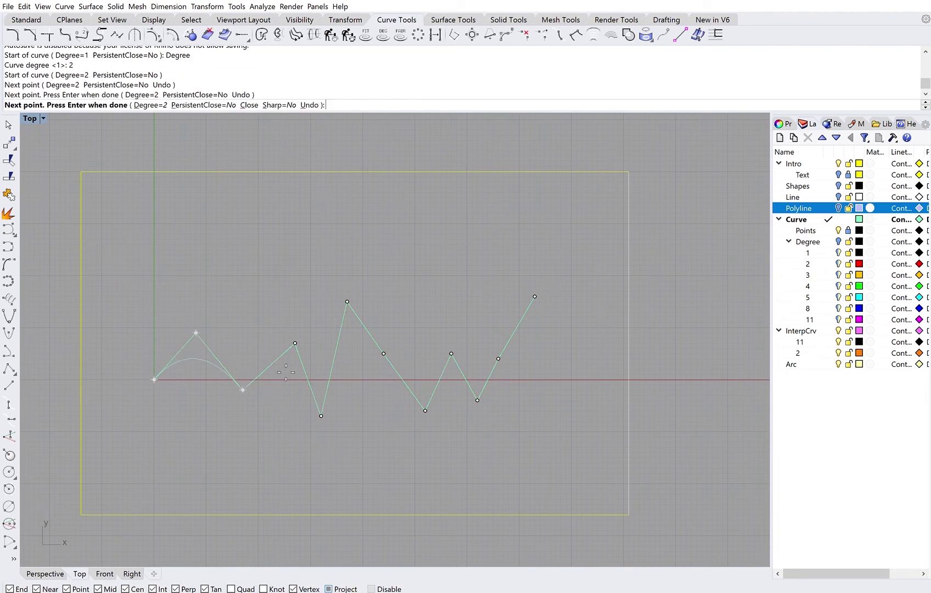
{"action": "left_click", "coordinate": [295, 343]}
{"action": "left_click", "coordinate": [321, 414]}
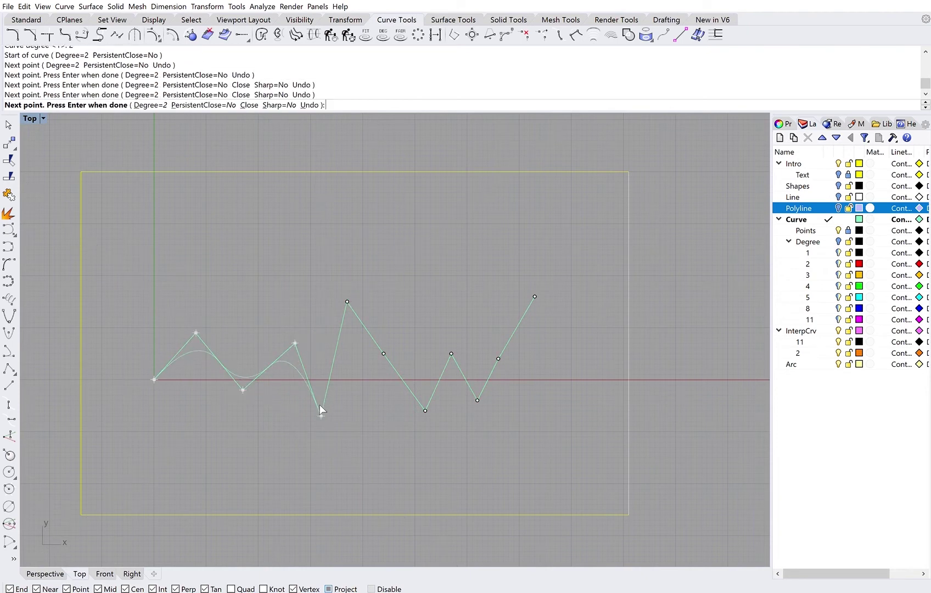
Step: Undo the misplaced sixth point and continue the curve through the sixth, seventh and eighth reference points
{"action": "left_click", "coordinate": [347, 301]}
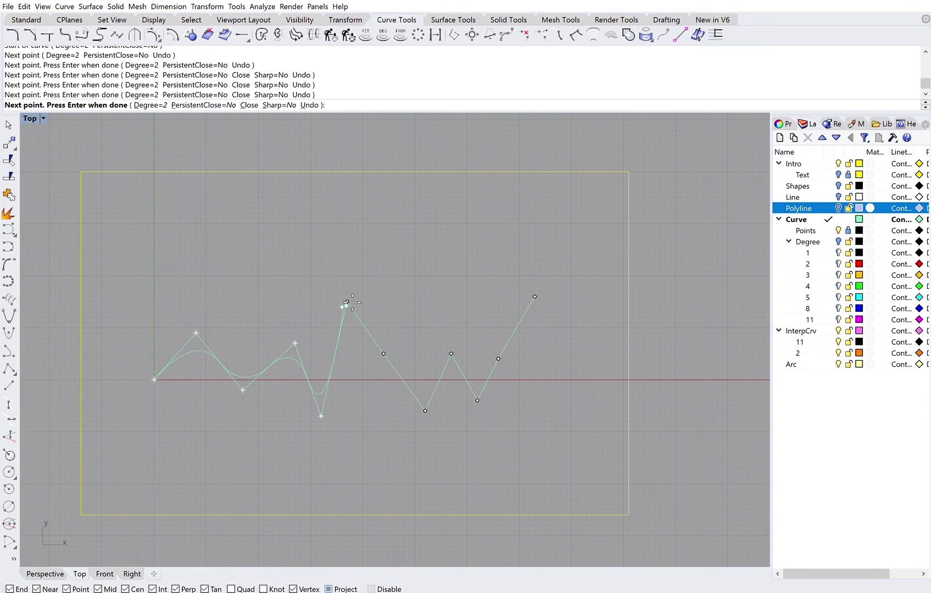
{"action": "type", "text": "u"}
{"action": "key", "text": "Return"}
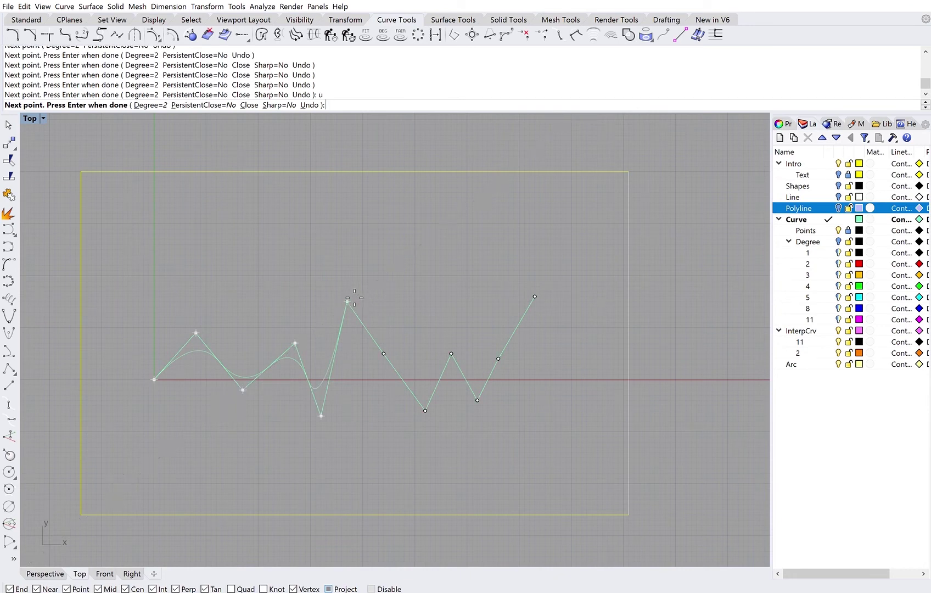
{"action": "left_click", "coordinate": [347, 302]}
{"action": "left_click", "coordinate": [393, 351]}
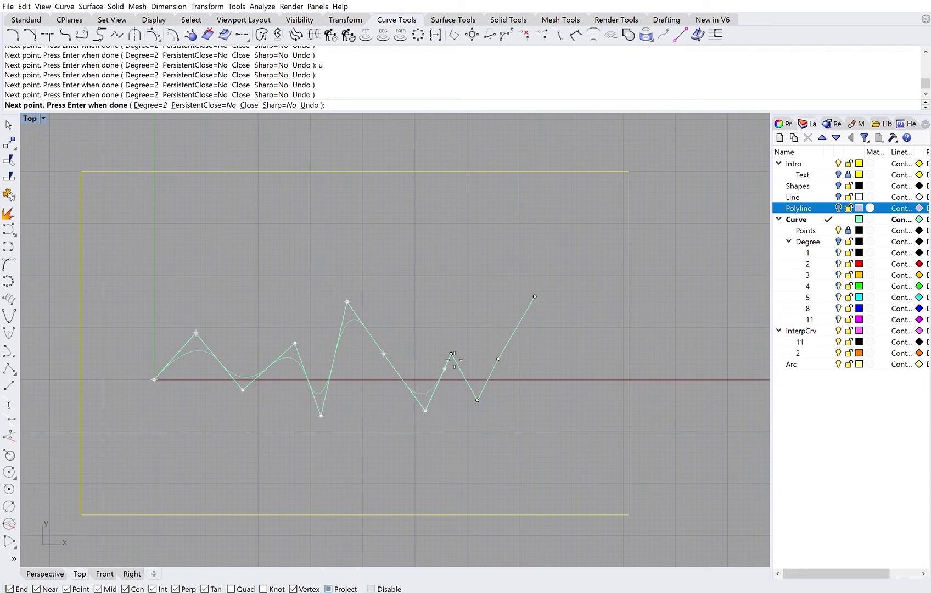
{"action": "left_click", "coordinate": [426, 410]}
Step: Undo the stray point placed above the eighth reference point and finish the degree 2 curve through the last four reference points
{"action": "left_click", "coordinate": [425, 290]}
{"action": "left_click", "coordinate": [311, 104]}
{"action": "left_click", "coordinate": [451, 353]}
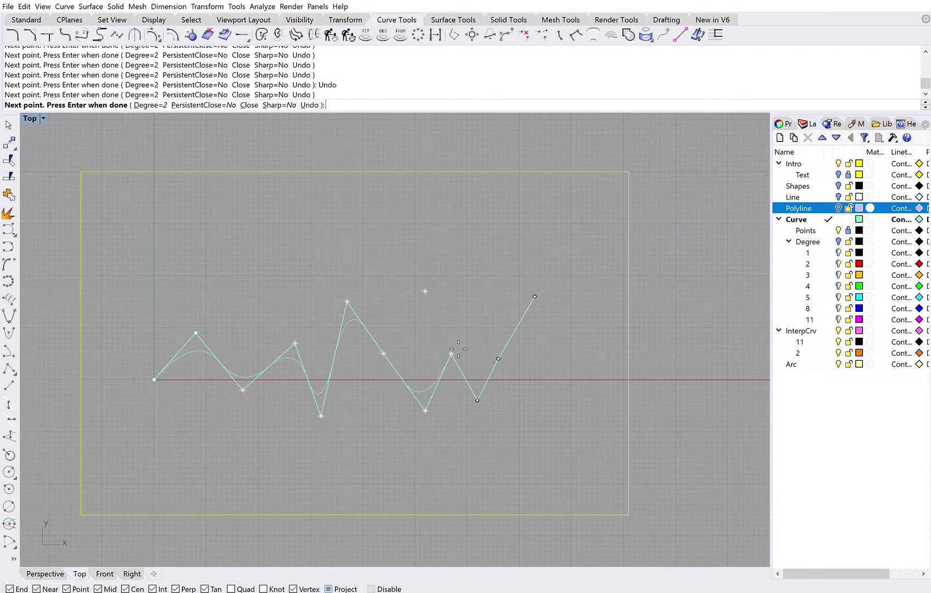
{"action": "left_click", "coordinate": [477, 400]}
{"action": "left_click", "coordinate": [498, 359]}
{"action": "left_click", "coordinate": [535, 296]}
{"action": "key", "text": "Return"}
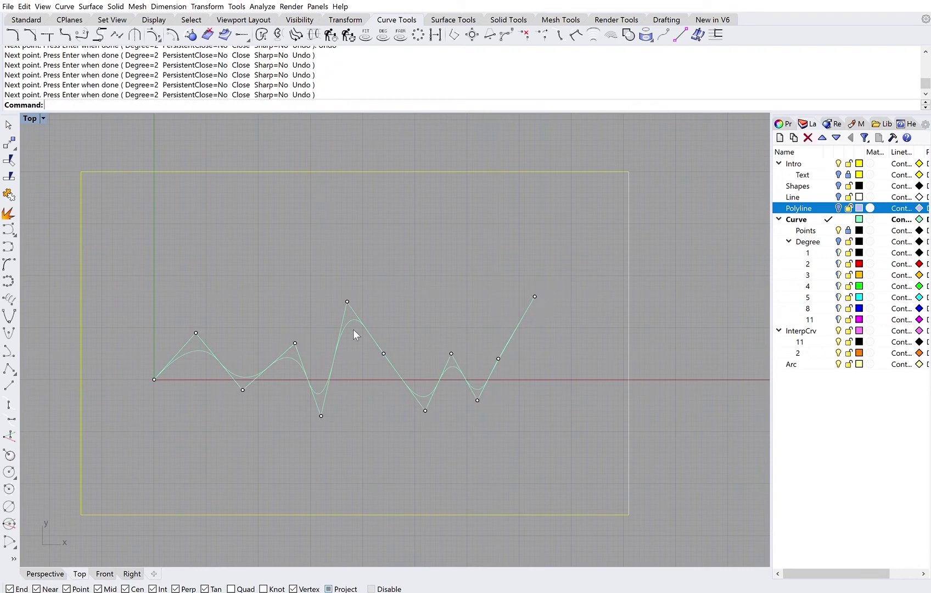
Step: Show the Degree layer with its sublayers and move the degree 2 curve to layer 2
{"action": "left_click", "coordinate": [348, 311]}
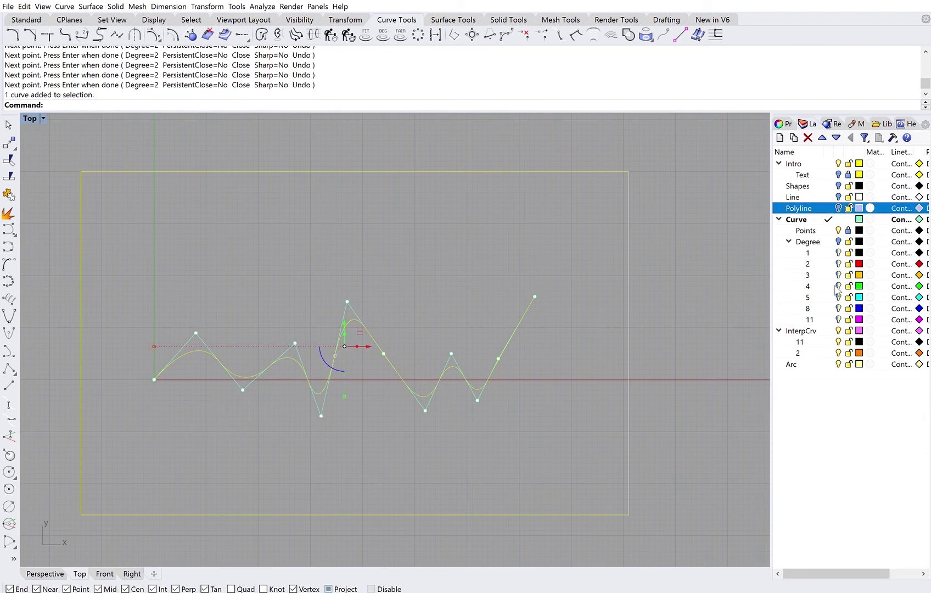
{"action": "left_click", "coordinate": [838, 241]}
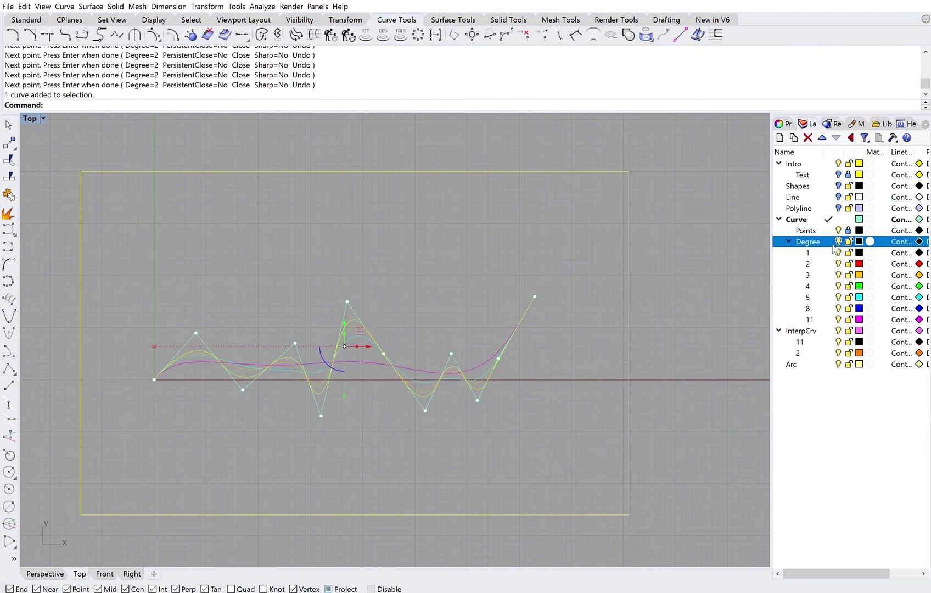
{"action": "left_click", "coordinate": [816, 263]}
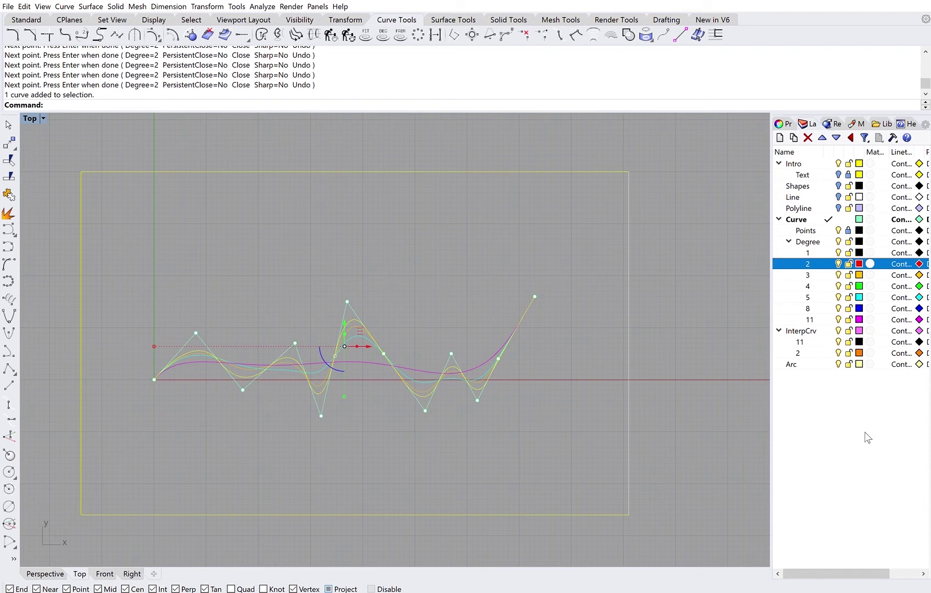
{"action": "left_click", "coordinate": [537, 364]}
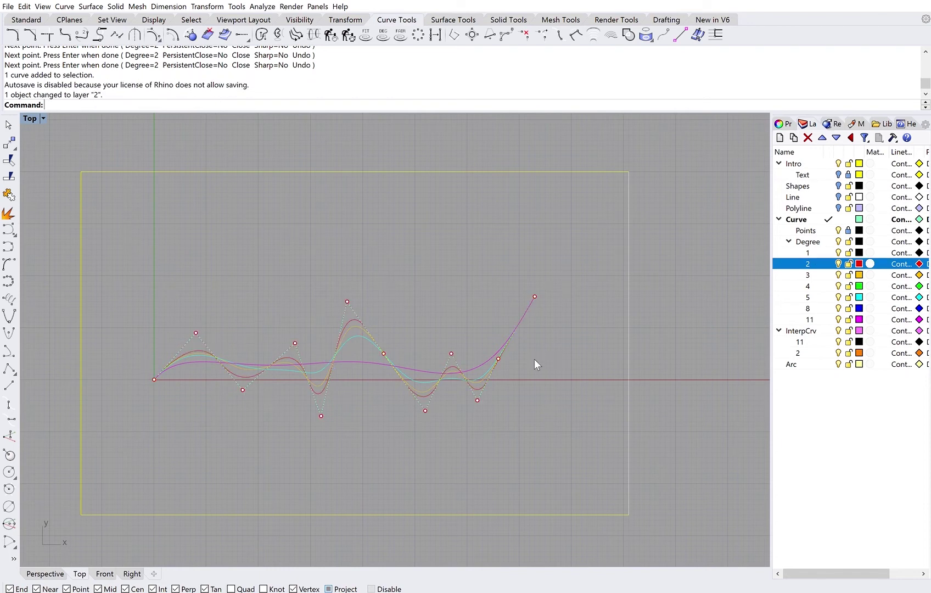
Step: Move the degree 1 curve to layer 1 under Degree
{"action": "left_click", "coordinate": [510, 387]}
{"action": "left_click", "coordinate": [819, 252]}
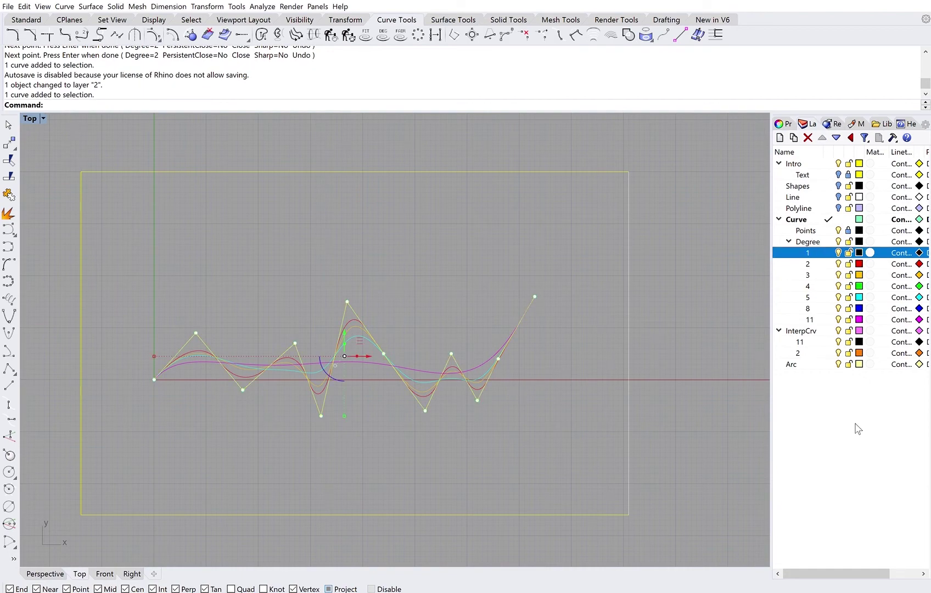
{"action": "left_click", "coordinate": [388, 417]}
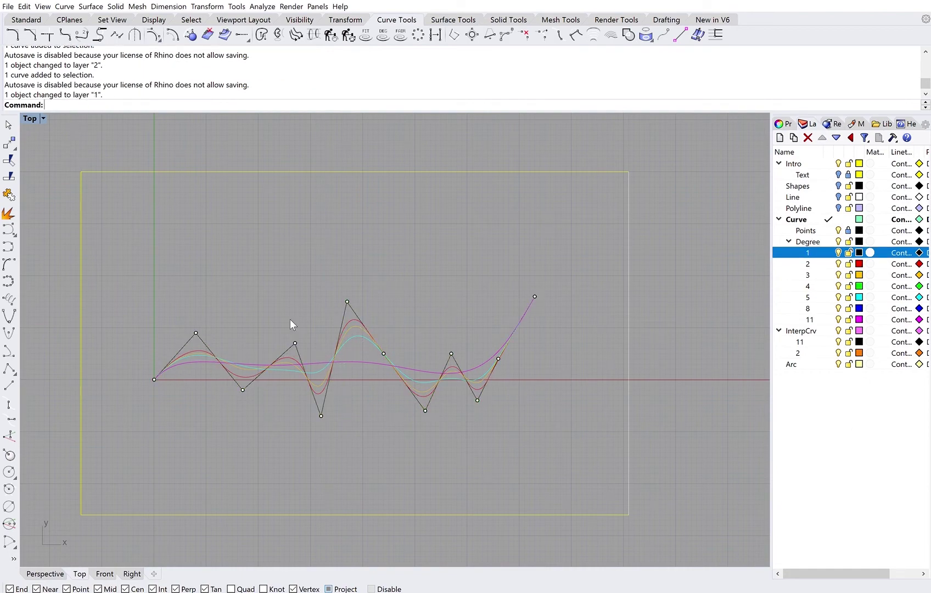
Step: Compare up close how the curves of different degrees follow the control points, selecting the cyan degree 5 curve
{"action": "scroll", "coordinate": [319, 332], "scroll_direction": "up", "scroll_amount": 5}
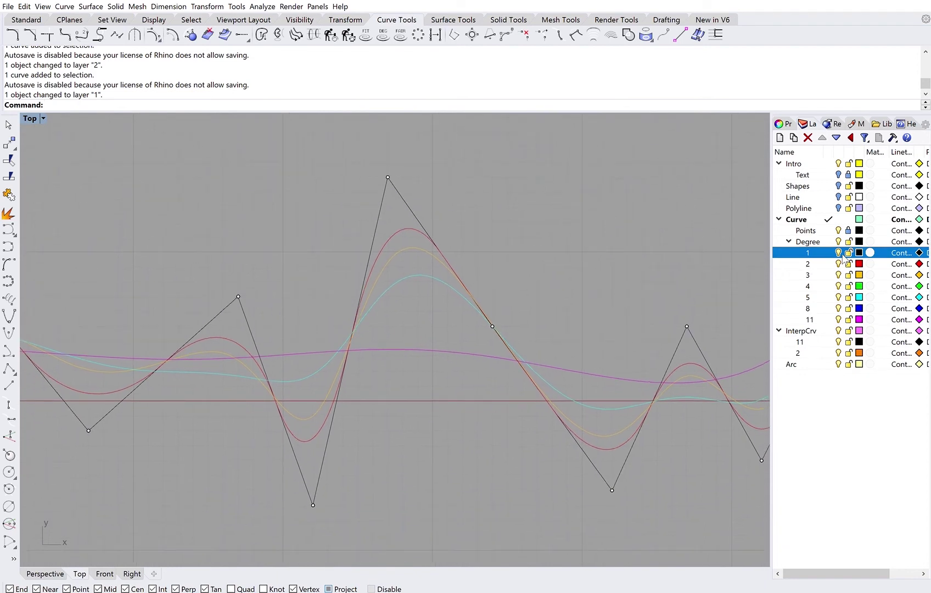
{"action": "left_click", "coordinate": [801, 262]}
{"action": "left_click", "coordinate": [801, 284]}
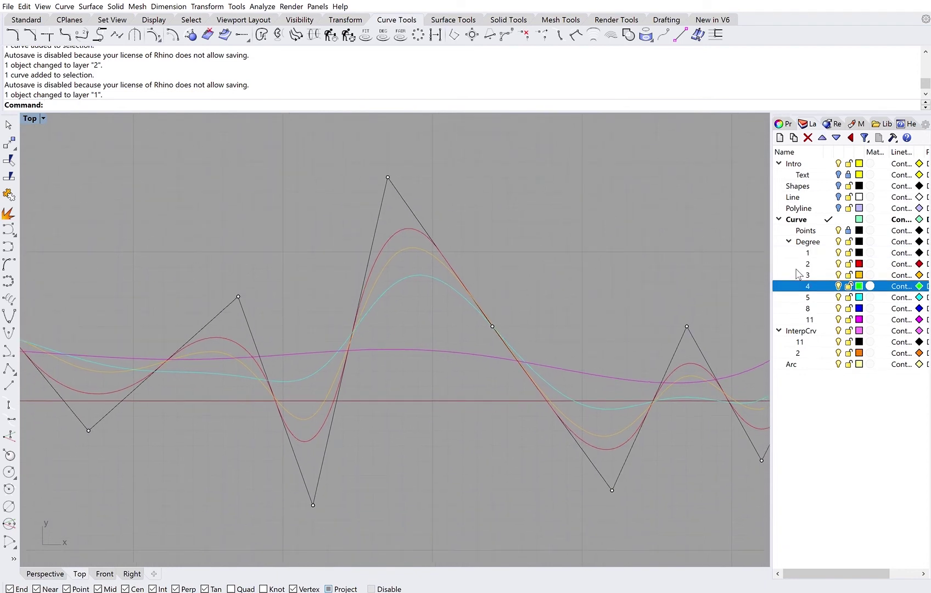
{"action": "left_click", "coordinate": [414, 267]}
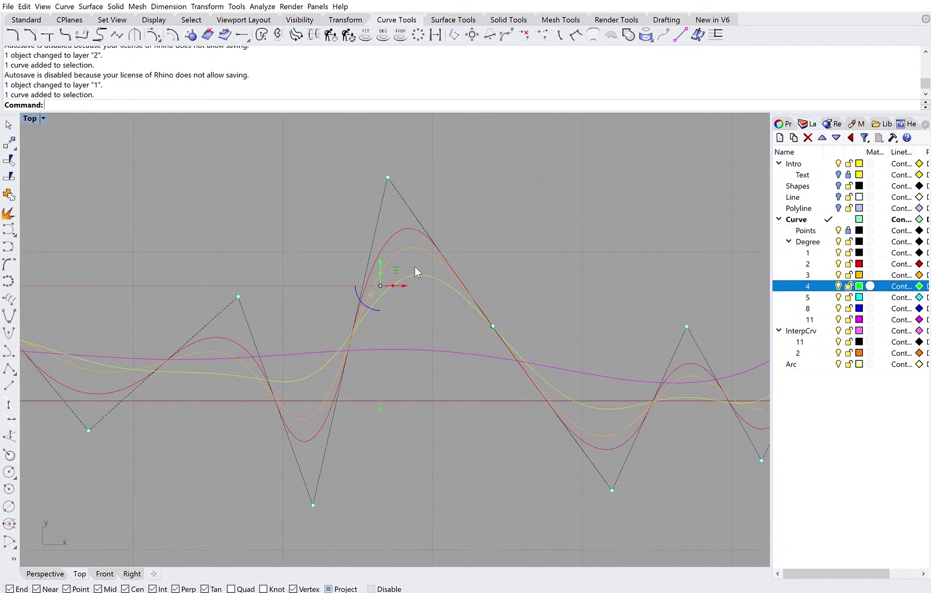
{"action": "left_click", "coordinate": [554, 262]}
{"action": "scroll", "coordinate": [631, 403], "scroll_direction": "up", "scroll_amount": 3}
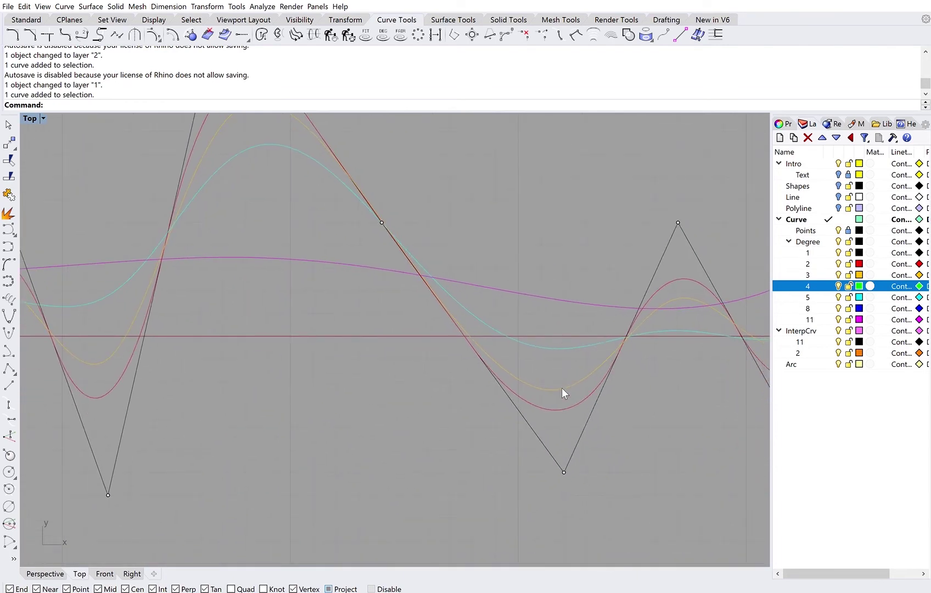
Step: Examine the magenta degree 11 curve against its control points and compare it with the degree 5 curve
{"action": "scroll", "coordinate": [478, 344], "scroll_direction": "down", "scroll_amount": 5}
{"action": "left_click", "coordinate": [443, 310]}
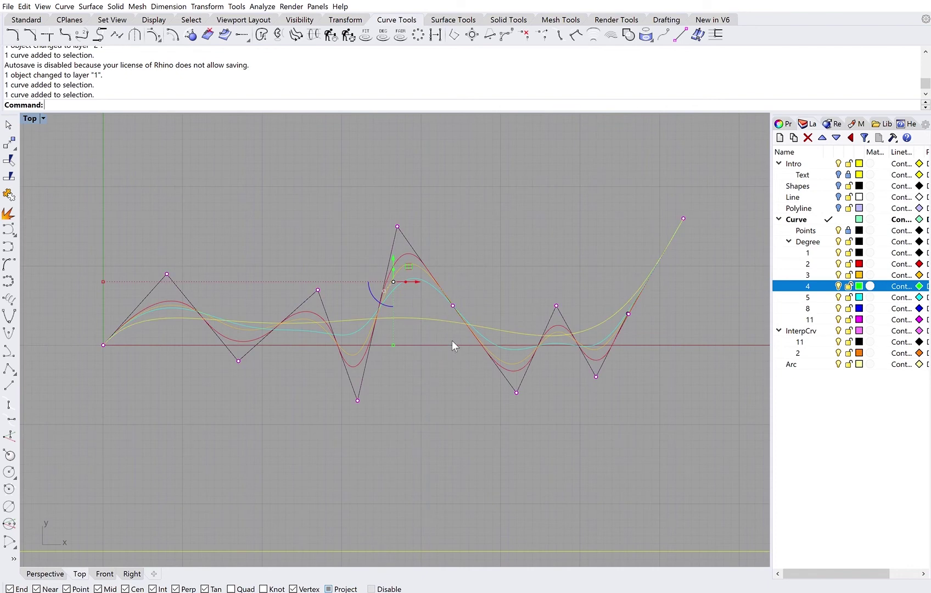
{"action": "left_click", "coordinate": [810, 318]}
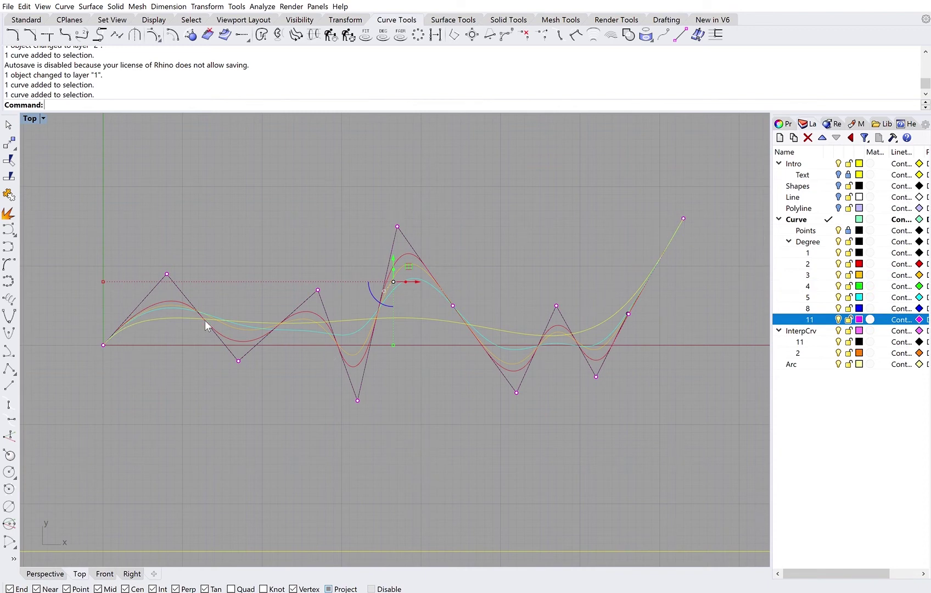
{"action": "key", "text": "Escape"}
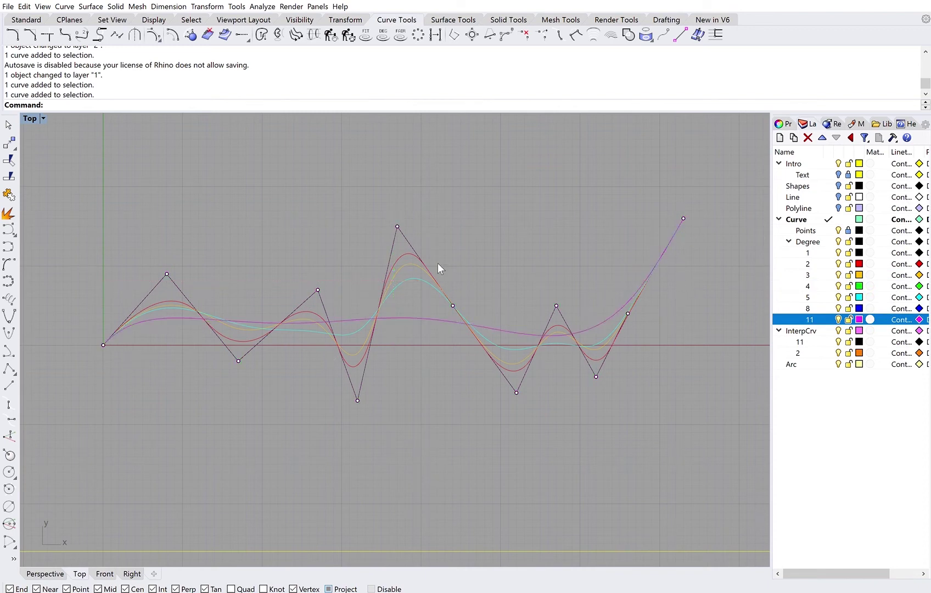
{"action": "left_click", "coordinate": [417, 308]}
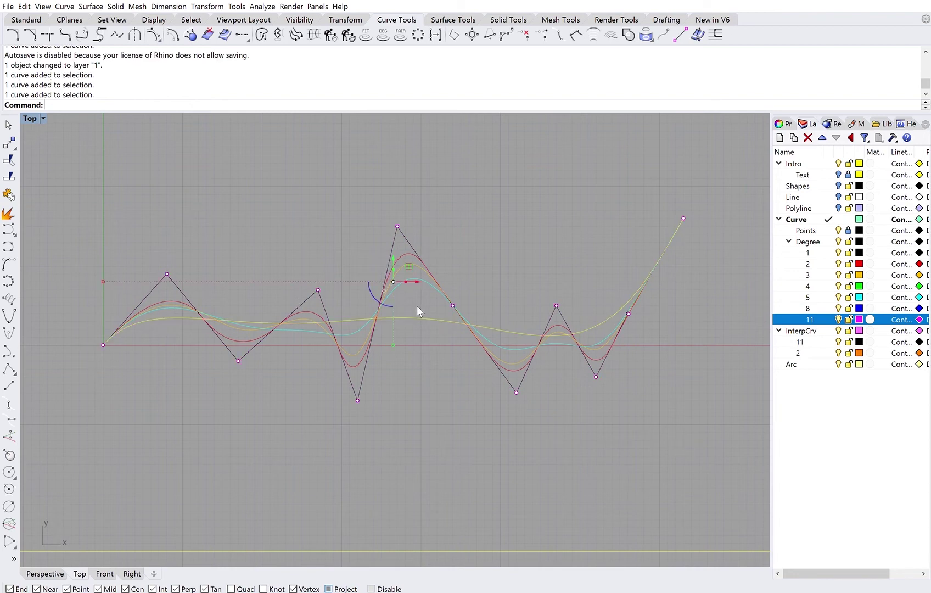
{"action": "left_click", "coordinate": [427, 276]}
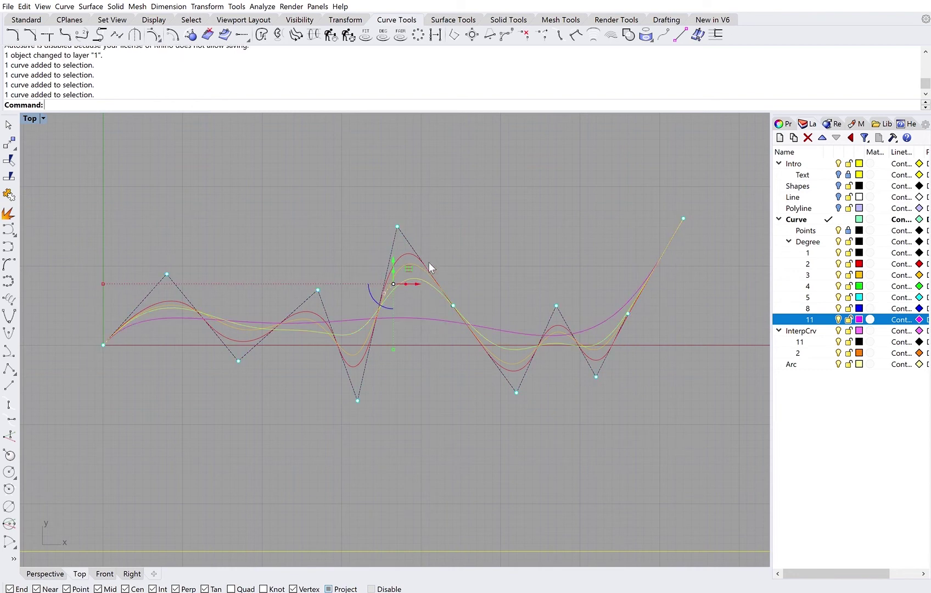
Step: Pull the degree 5 curve's highest control point away to the upper left, and move it back to its reference point
{"action": "left_click_drag", "start_coordinate": [376, 181], "coordinate": [430, 231]}
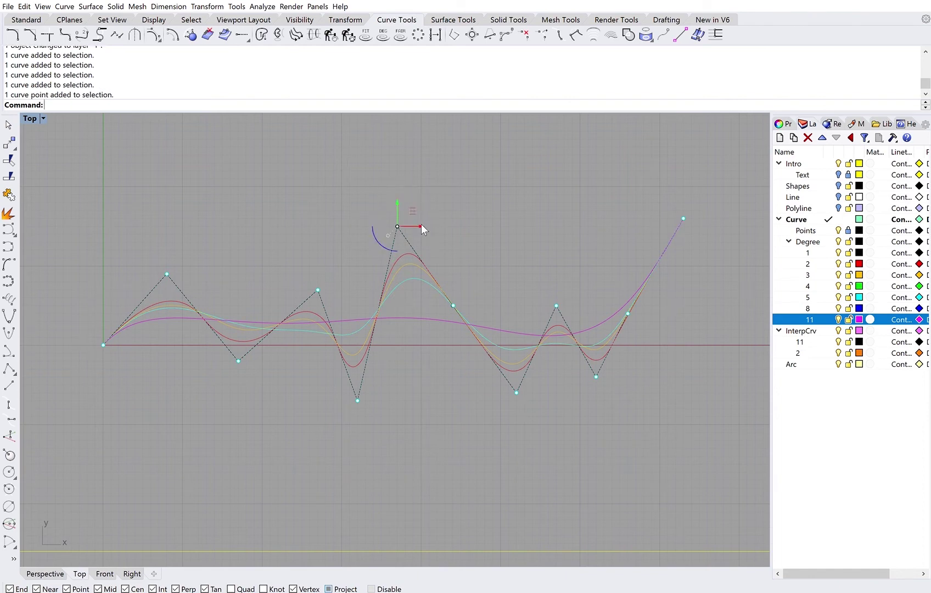
{"action": "left_click_drag", "start_coordinate": [417, 208], "coordinate": [320, 194]}
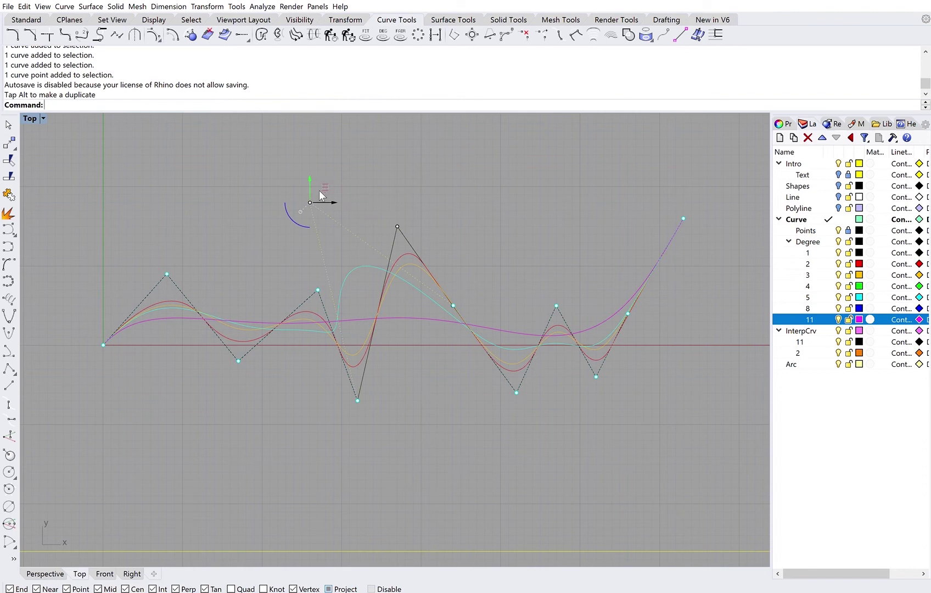
{"action": "type", "text": "m"}
{"action": "key", "text": "Return"}
{"action": "left_click", "coordinate": [310, 201]}
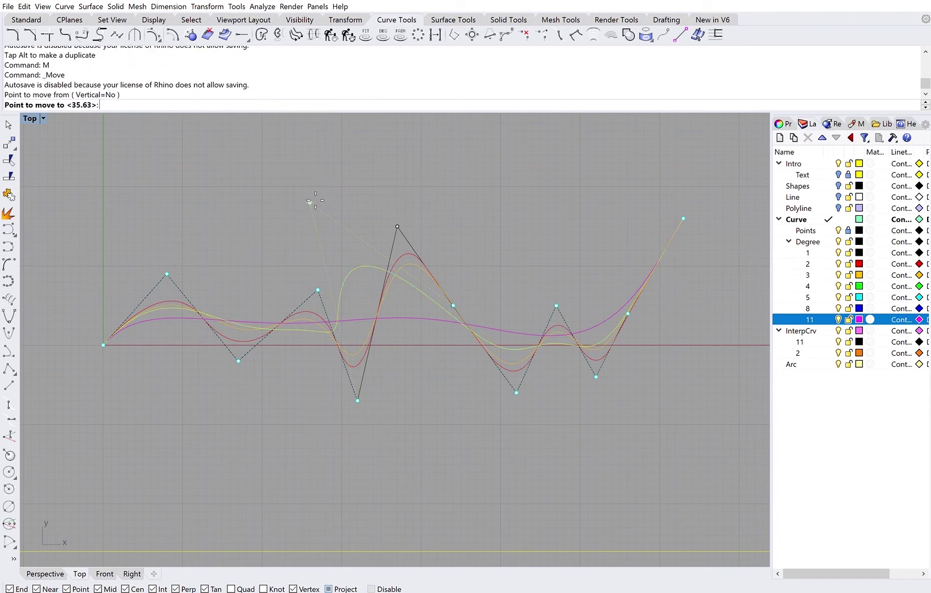
{"action": "left_click", "coordinate": [397, 226]}
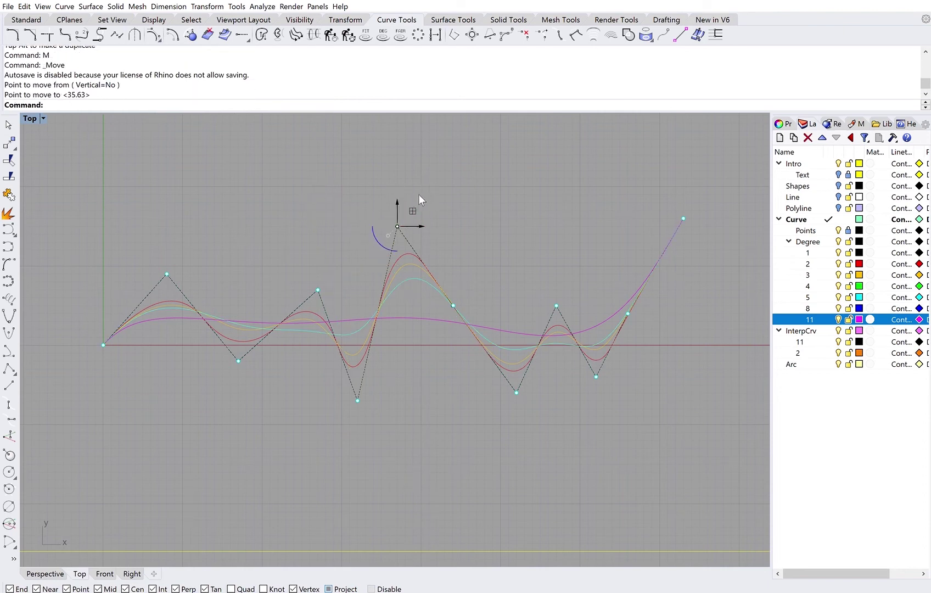
Step: Pull the same control point far below the x-axis, move it back to its reference point and deselect it
{"action": "left_click_drag", "start_coordinate": [419, 194], "coordinate": [453, 415]}
{"action": "type", "text": "M"}
{"action": "key", "text": "Return"}
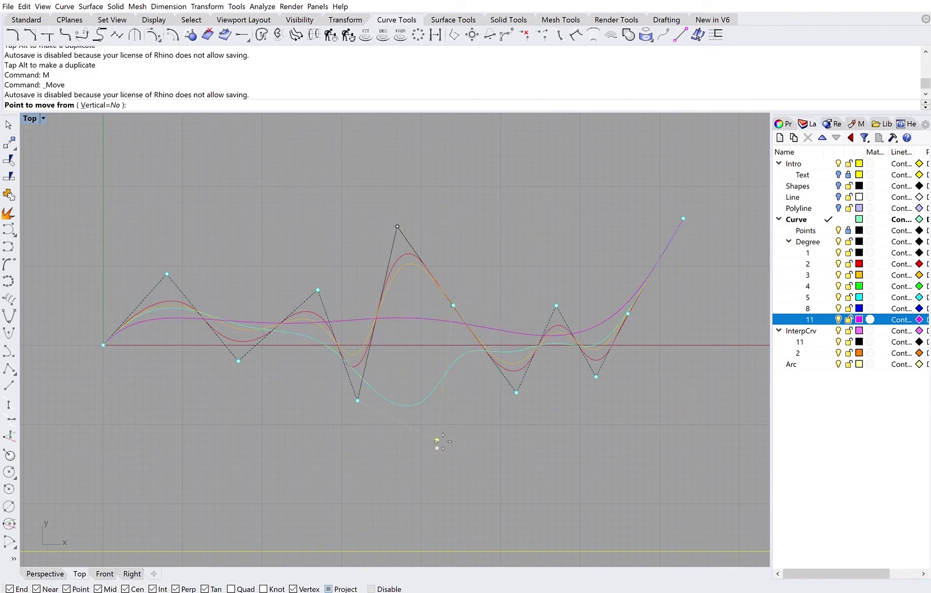
{"action": "left_click", "coordinate": [437, 441]}
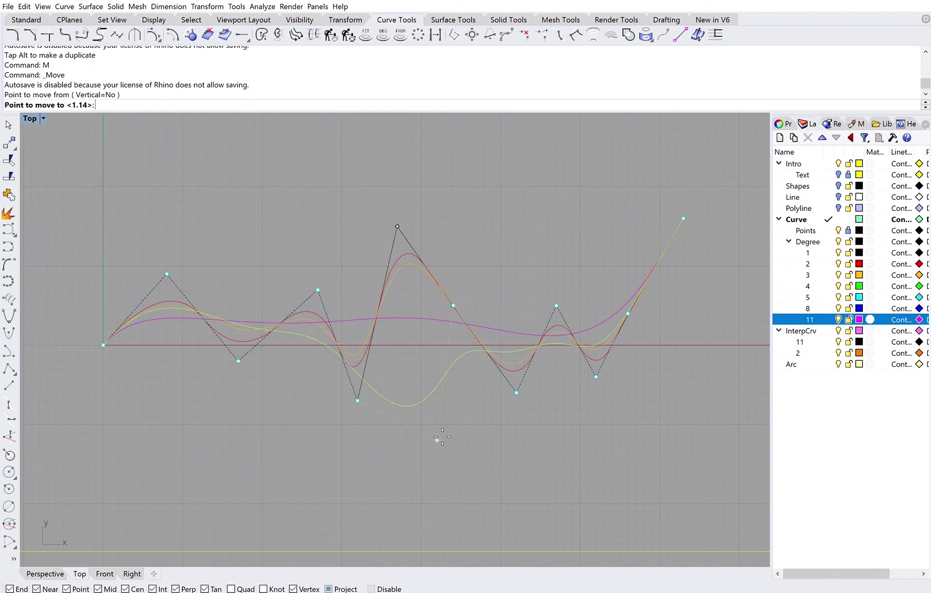
{"action": "left_click", "coordinate": [397, 226]}
{"action": "left_click", "coordinate": [475, 215]}
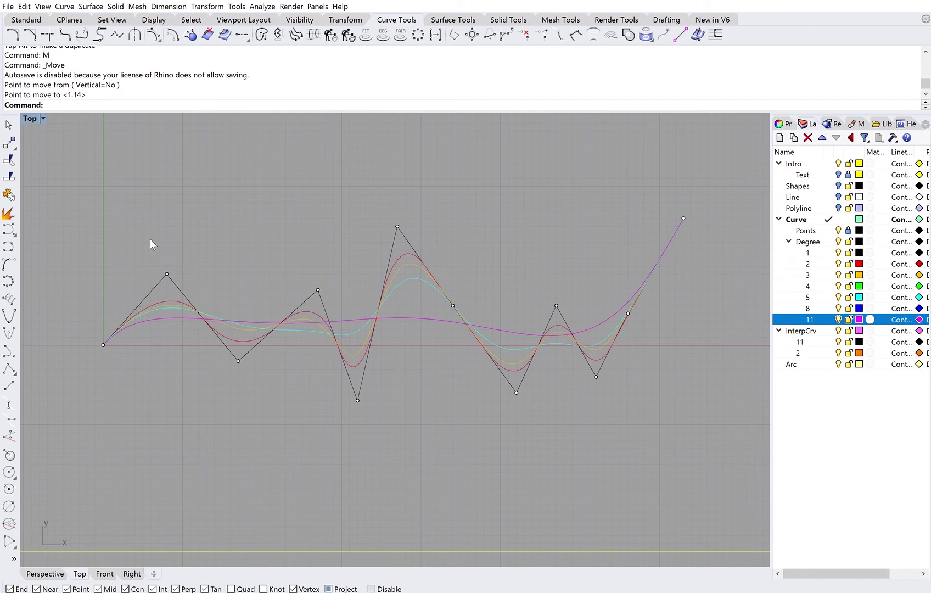
Step: Make InterpCrv the current layer and hide the Degree layer while keeping Curve and its reference points shown
{"action": "left_click_drag", "start_coordinate": [191, 277], "coordinate": [191, 278]}
{"action": "left_click", "coordinate": [827, 330]}
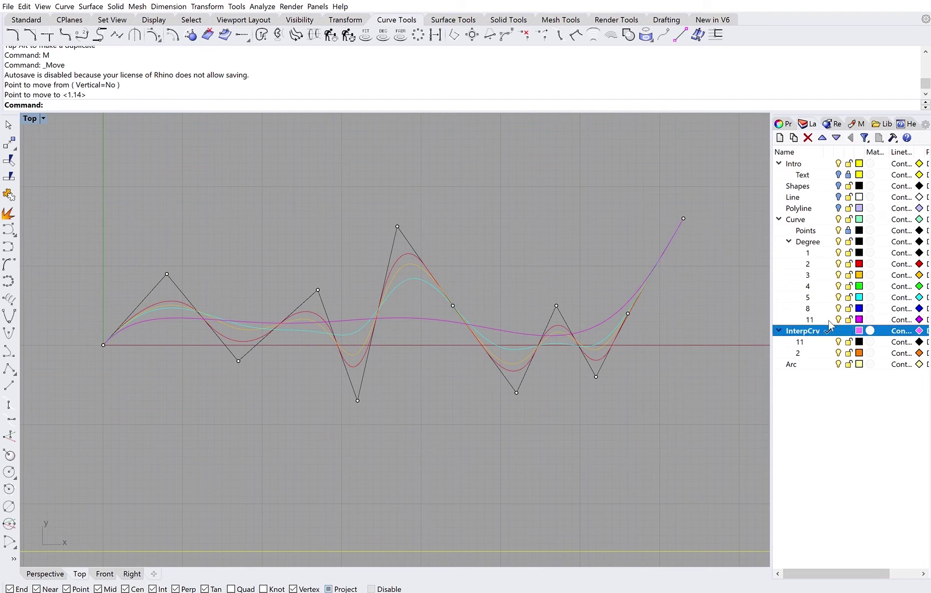
{"action": "left_click", "coordinate": [838, 219]}
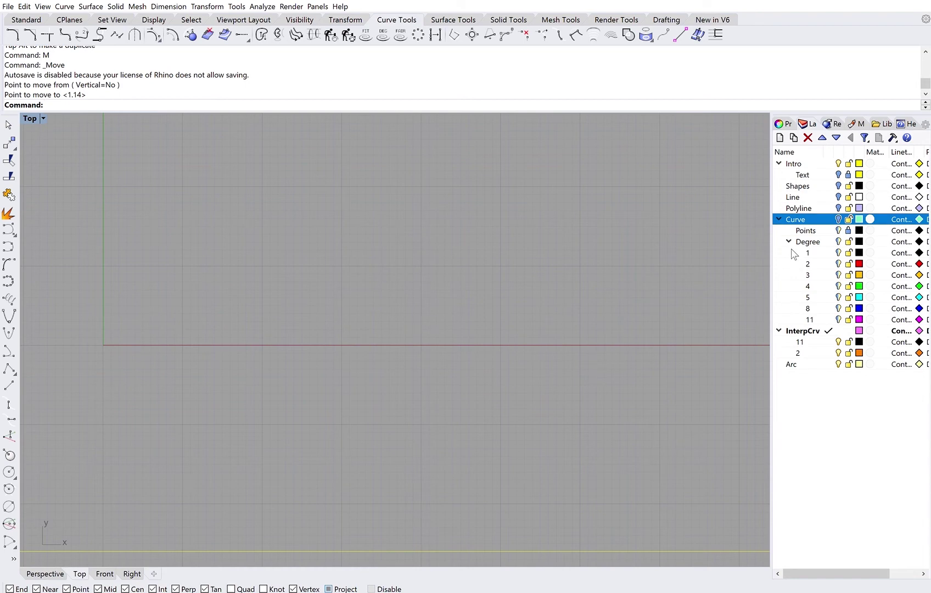
{"action": "left_click", "coordinate": [838, 219]}
{"action": "left_click", "coordinate": [838, 242]}
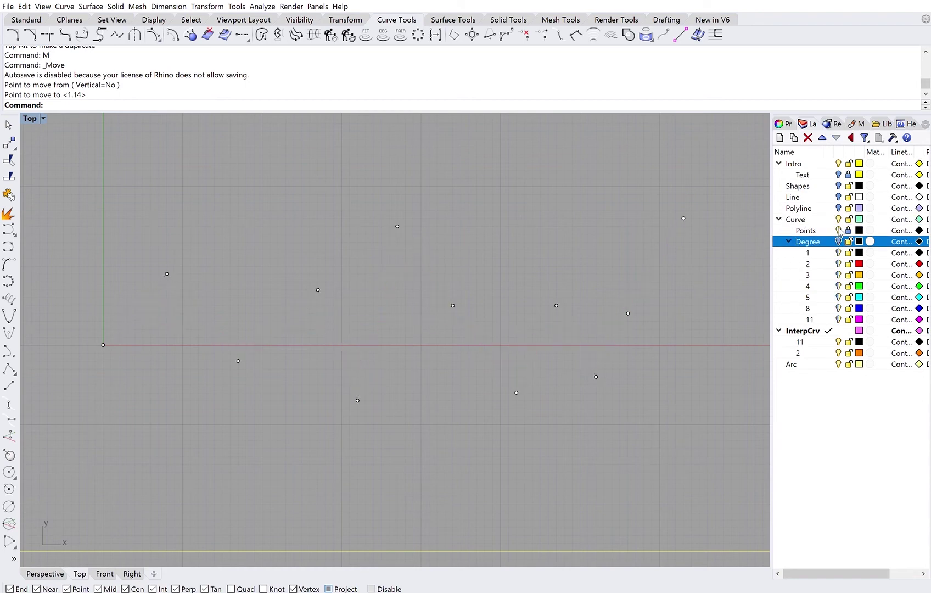
Step: Draw a degree 2 interpolated curve with chord knots from the origin through all the reference points to the last one
{"action": "type", "text": "InterpCrv"}
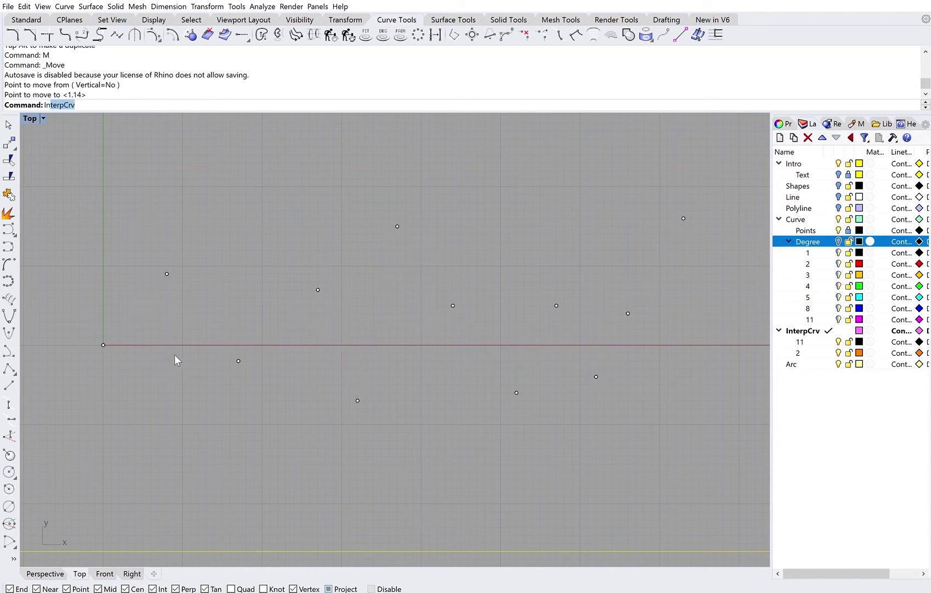
{"action": "key", "text": "Return"}
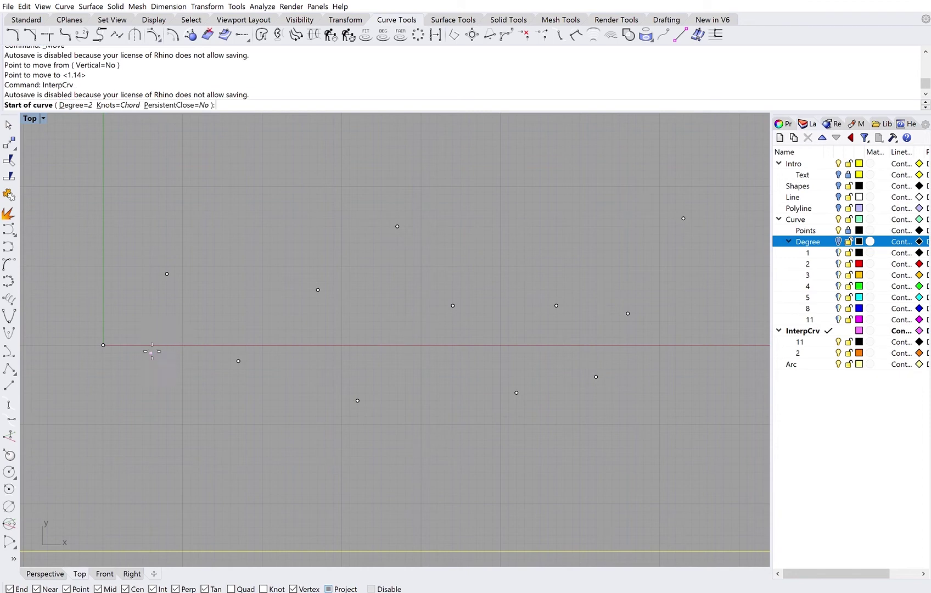
{"action": "left_click", "coordinate": [103, 344]}
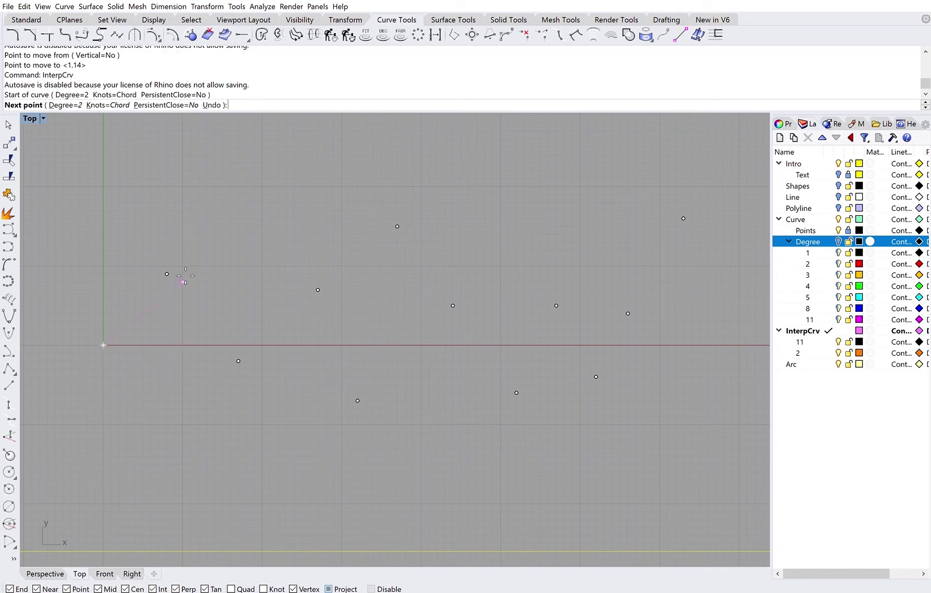
{"action": "left_click", "coordinate": [167, 274]}
{"action": "left_click", "coordinate": [247, 357]}
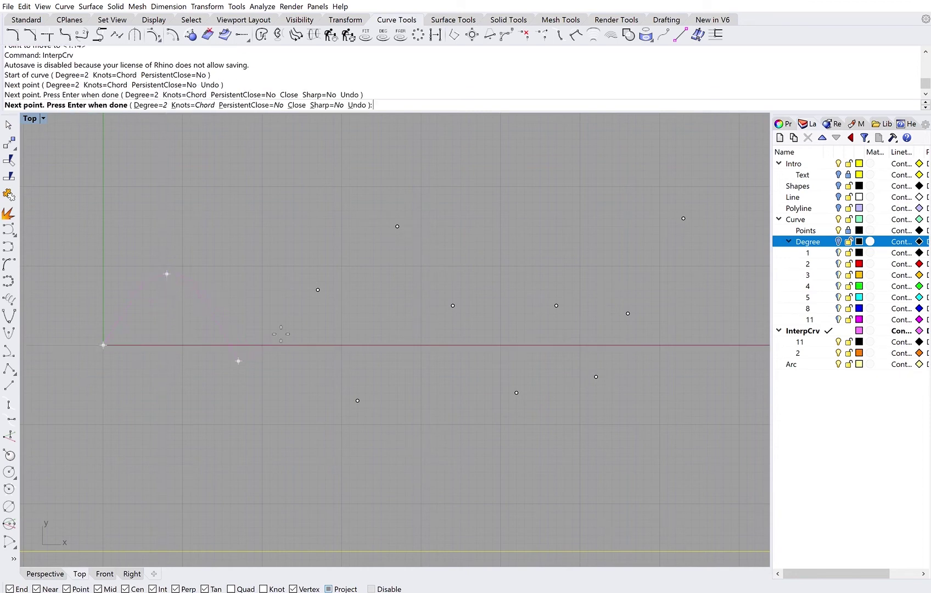
{"action": "left_click", "coordinate": [326, 286]}
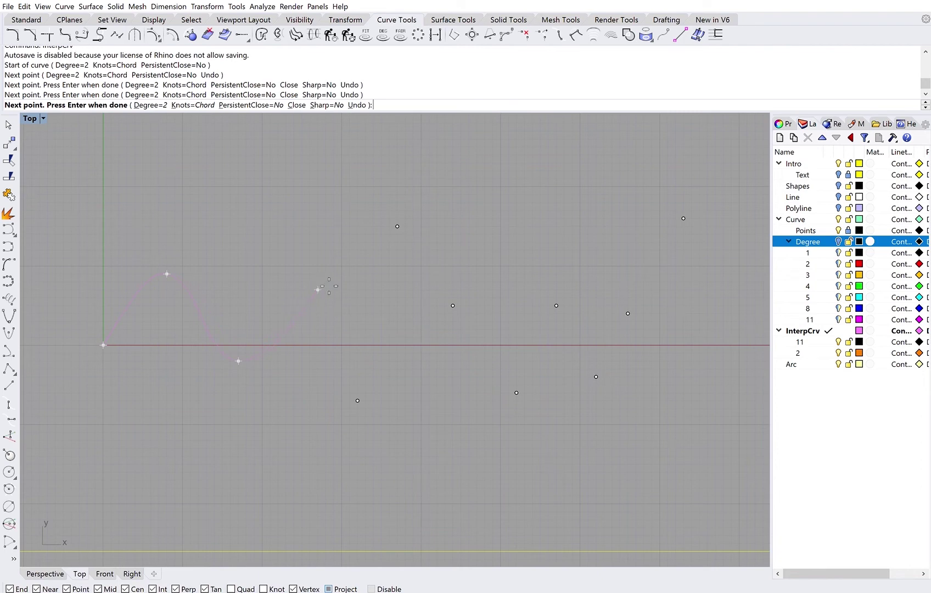
{"action": "left_click", "coordinate": [358, 400]}
{"action": "left_click", "coordinate": [398, 226]}
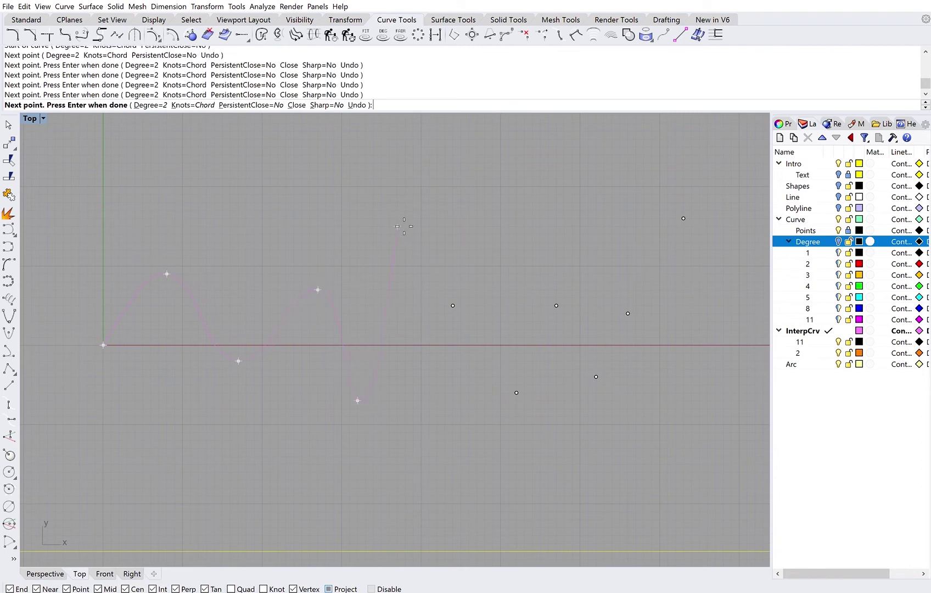
{"action": "left_click", "coordinate": [452, 305]}
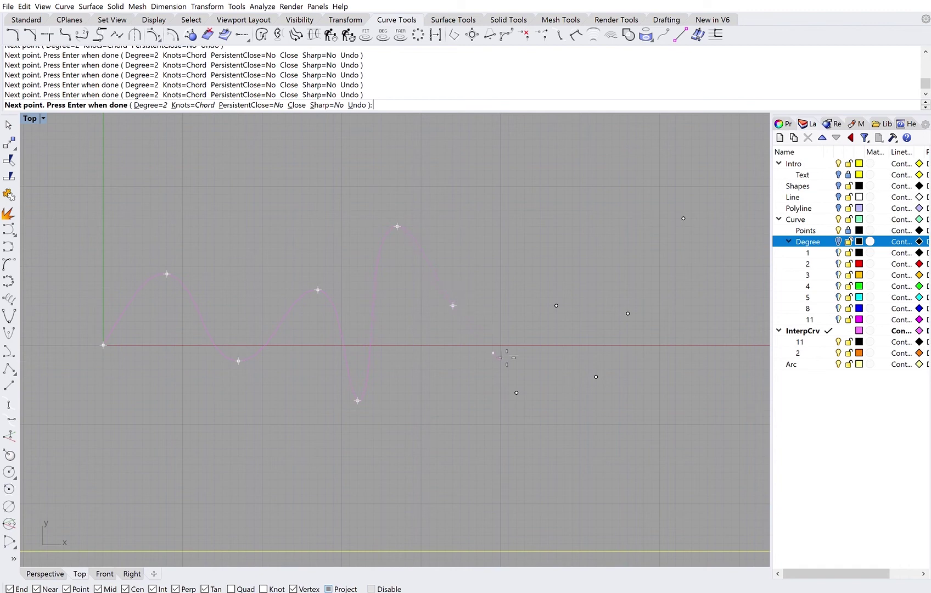
{"action": "left_click", "coordinate": [516, 393]}
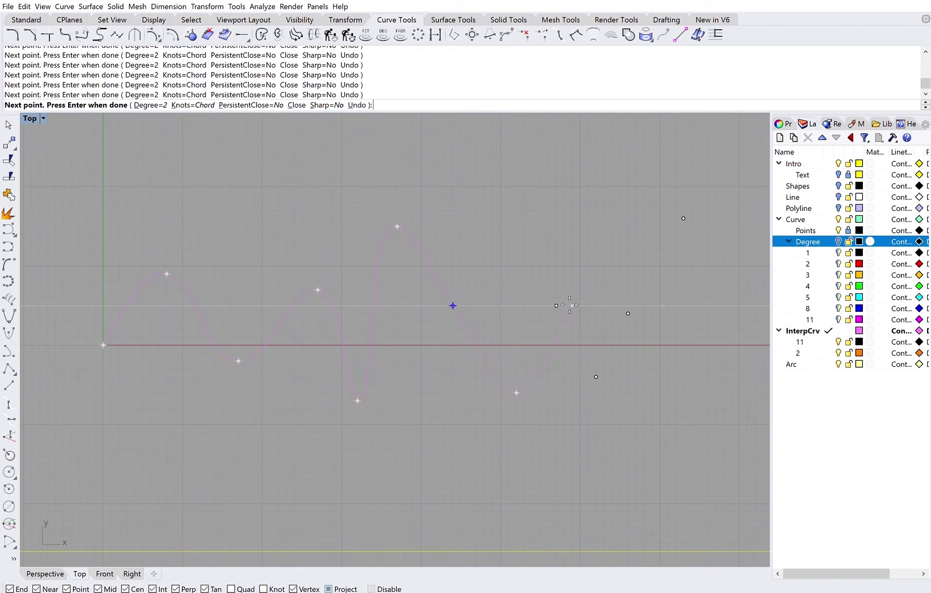
{"action": "left_click", "coordinate": [556, 305]}
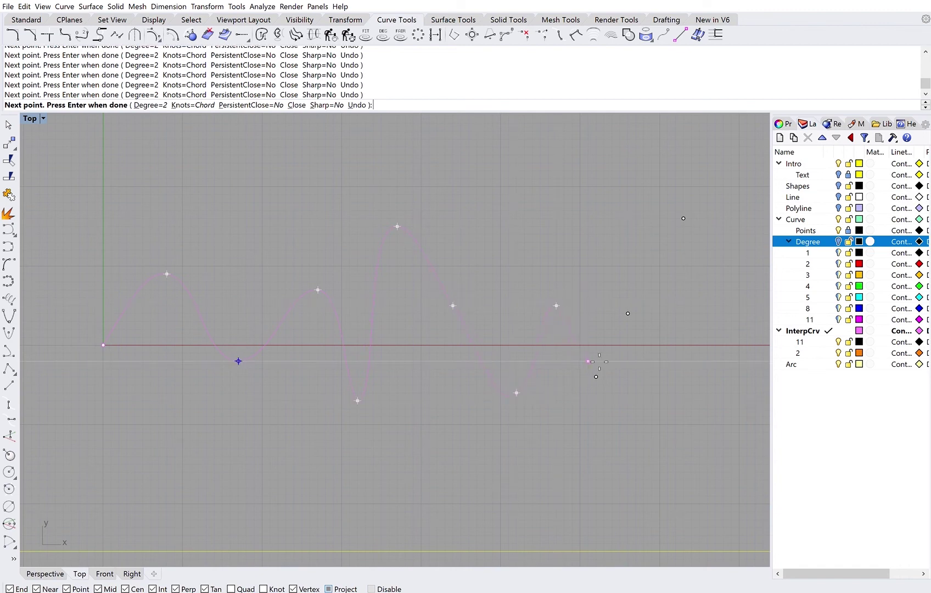
{"action": "left_click", "coordinate": [595, 377]}
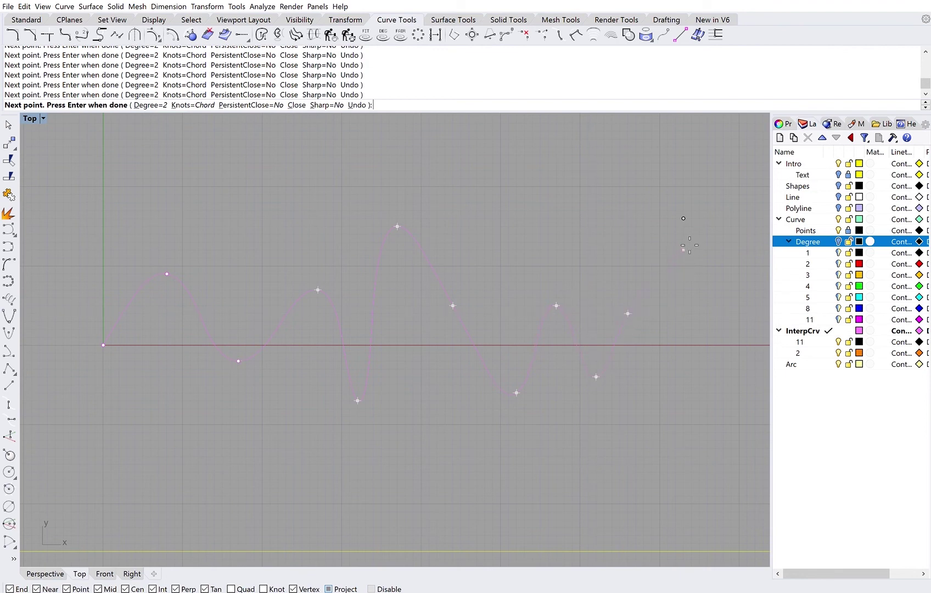
{"action": "key", "text": "Return"}
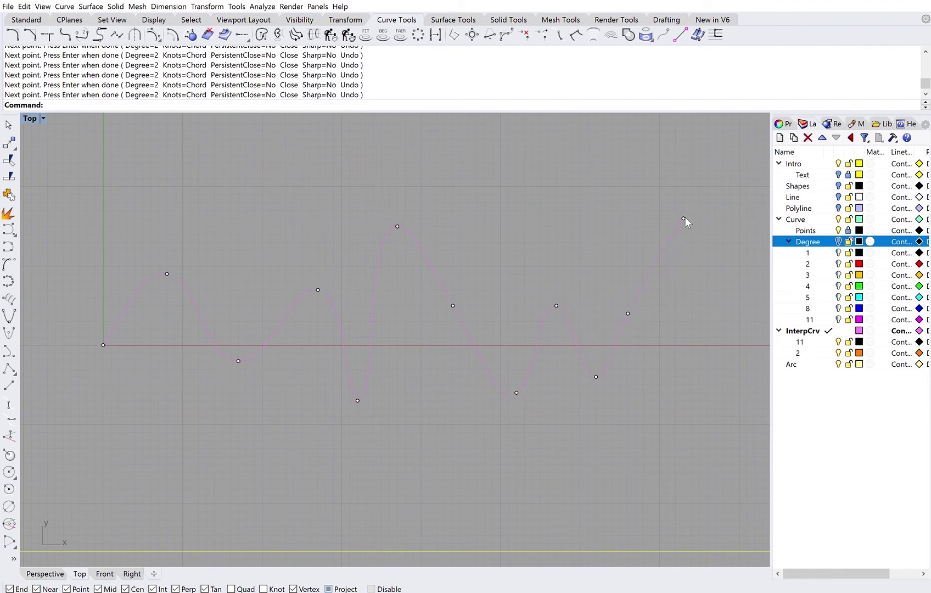
{"action": "left_click", "coordinate": [682, 219]}
Step: Pull the interpolated curve's control point above the fourth reference point to the upper left, and undo the move
{"action": "left_click_drag", "start_coordinate": [301, 205], "coordinate": [351, 253]}
{"action": "left_click_drag", "start_coordinate": [327, 219], "coordinate": [277, 210]}
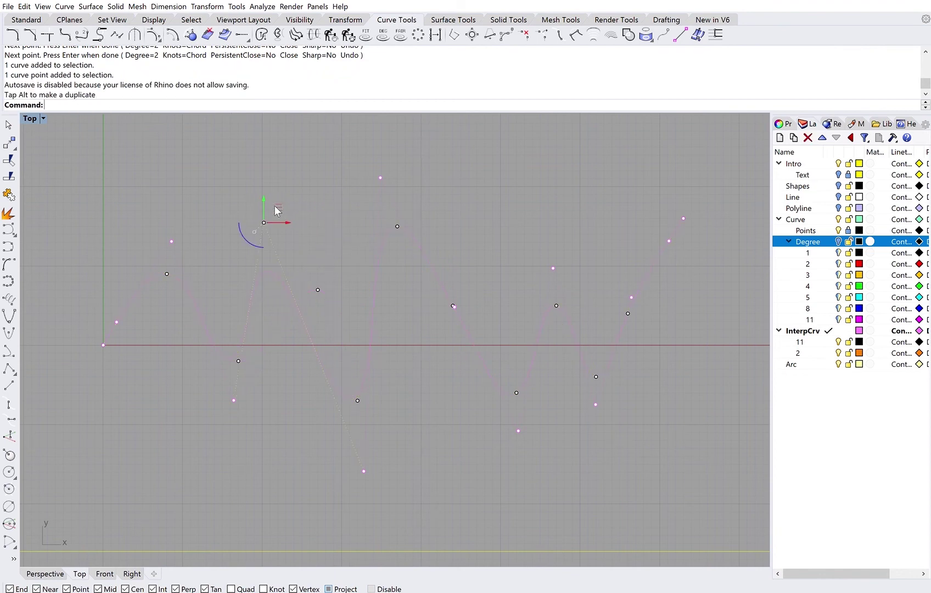
{"action": "key", "text": "ctrl+z"}
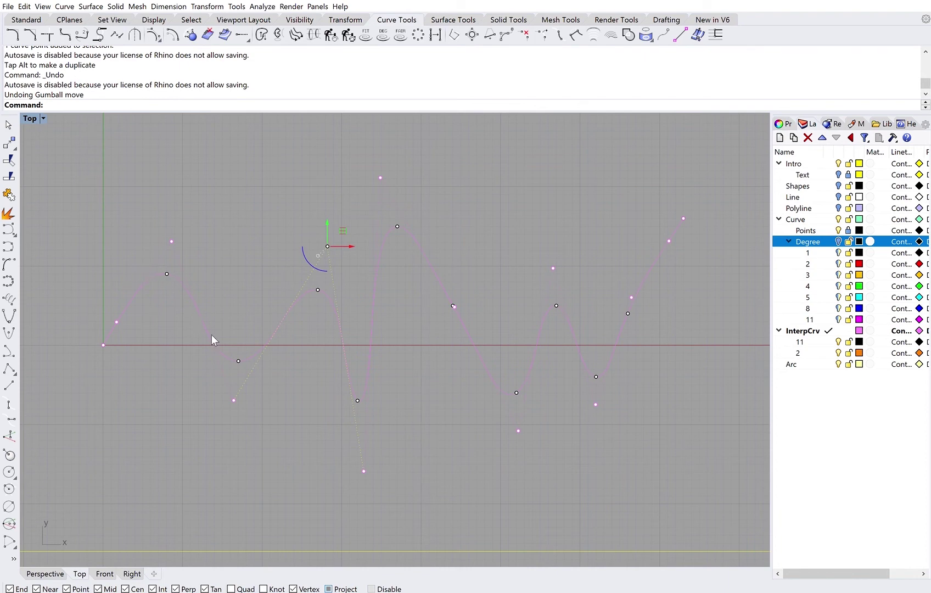
Step: Shift the whole degree 2 interpolated curve off its reference points, undo the shift and deselect the curve
{"action": "left_click_drag", "start_coordinate": [336, 313], "coordinate": [336, 328]}
{"action": "key", "text": "ctrl+z"}
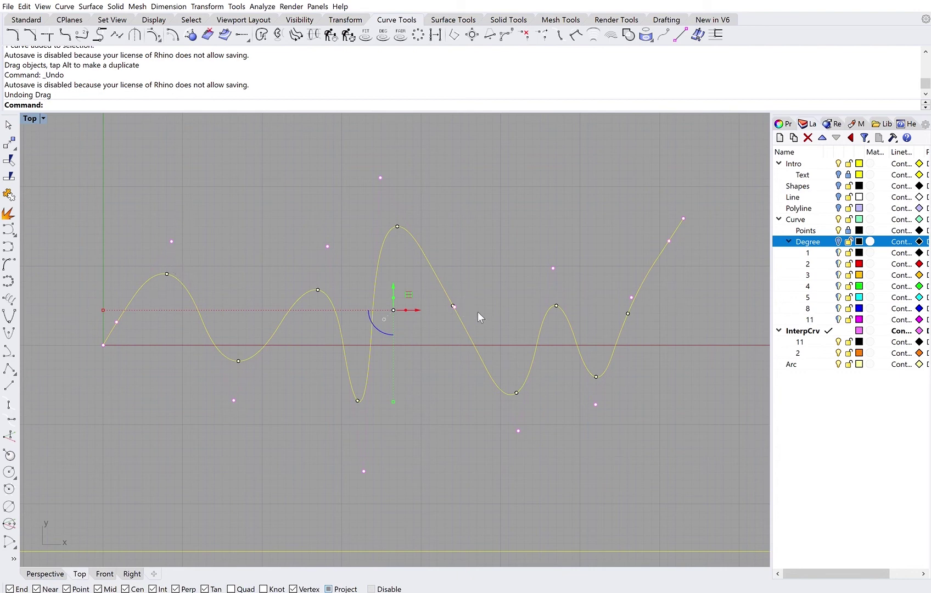
{"action": "left_click", "coordinate": [536, 293]}
Step: Draw a degree 11 interpolated curve with chord knots from the origin through all the reference points
{"action": "type", "text": "InterpCrv"}
{"action": "key", "text": "Return"}
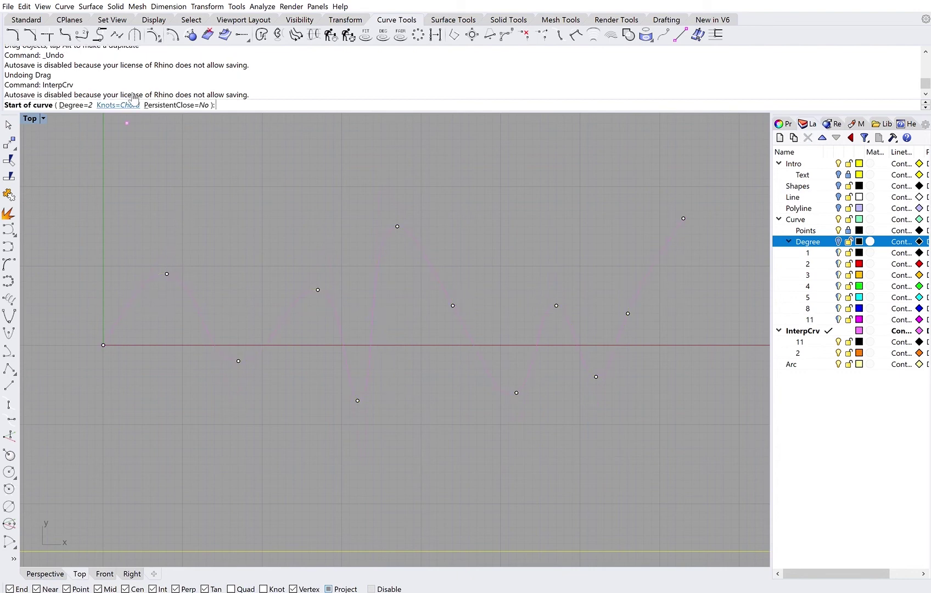
{"action": "left_click", "coordinate": [72, 96]}
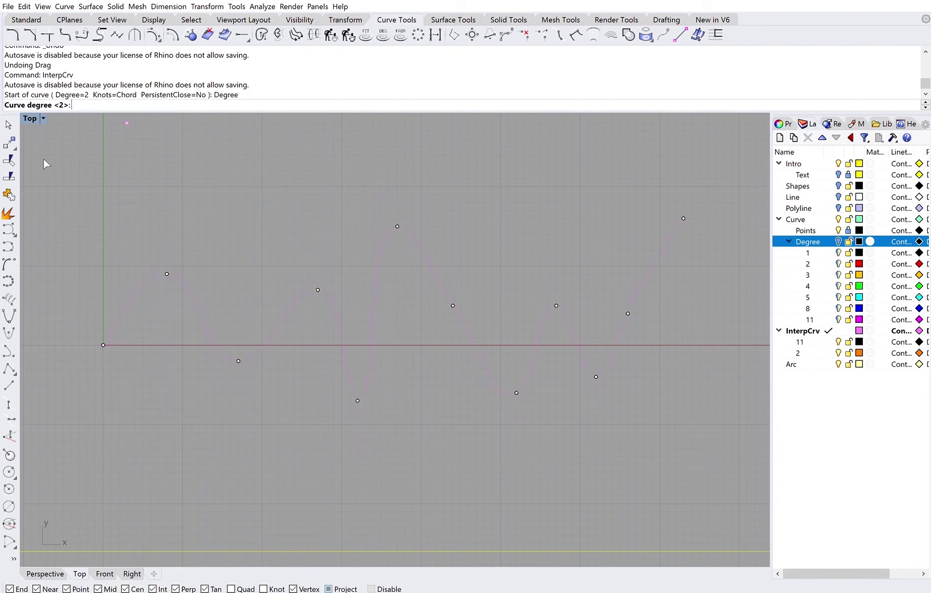
{"action": "type", "text": "11"}
{"action": "key", "text": "Return"}
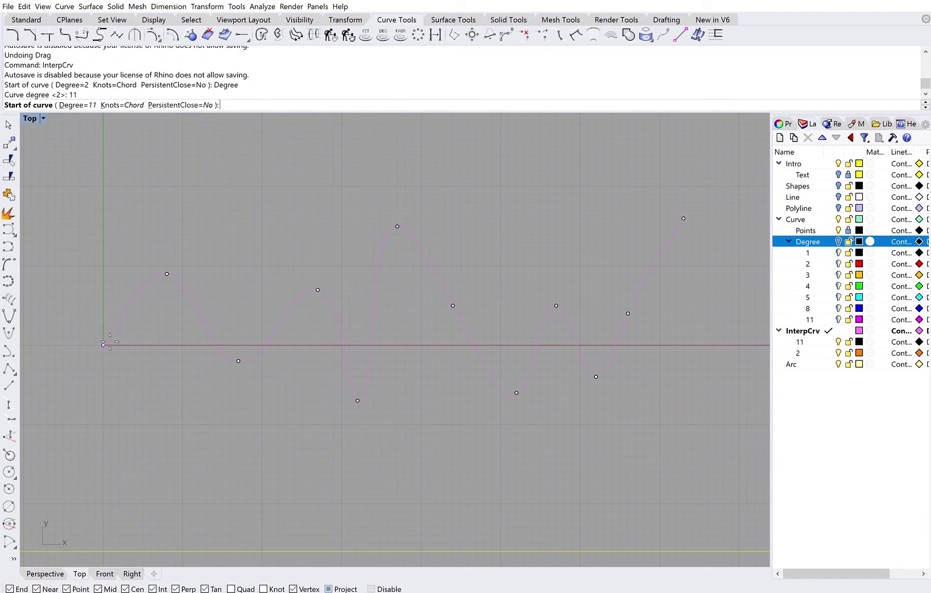
{"action": "left_click", "coordinate": [103, 344]}
{"action": "left_click", "coordinate": [167, 273]}
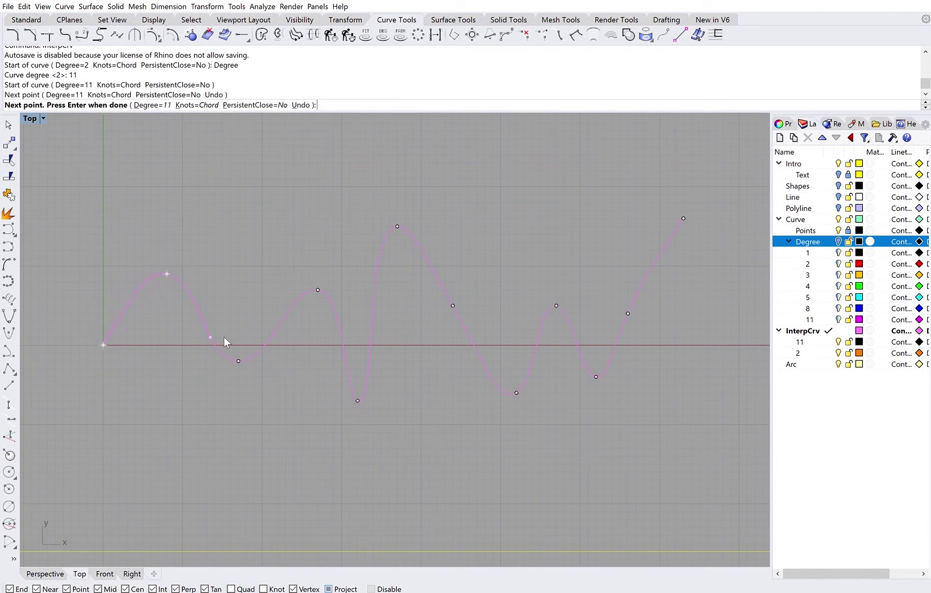
{"action": "left_click", "coordinate": [239, 360]}
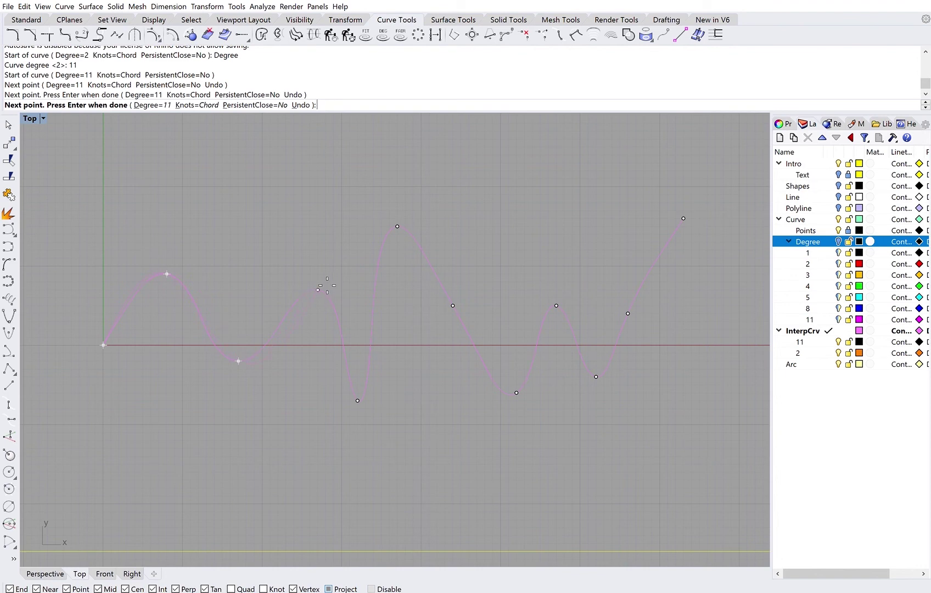
{"action": "left_click", "coordinate": [319, 289]}
{"action": "left_click", "coordinate": [362, 397]}
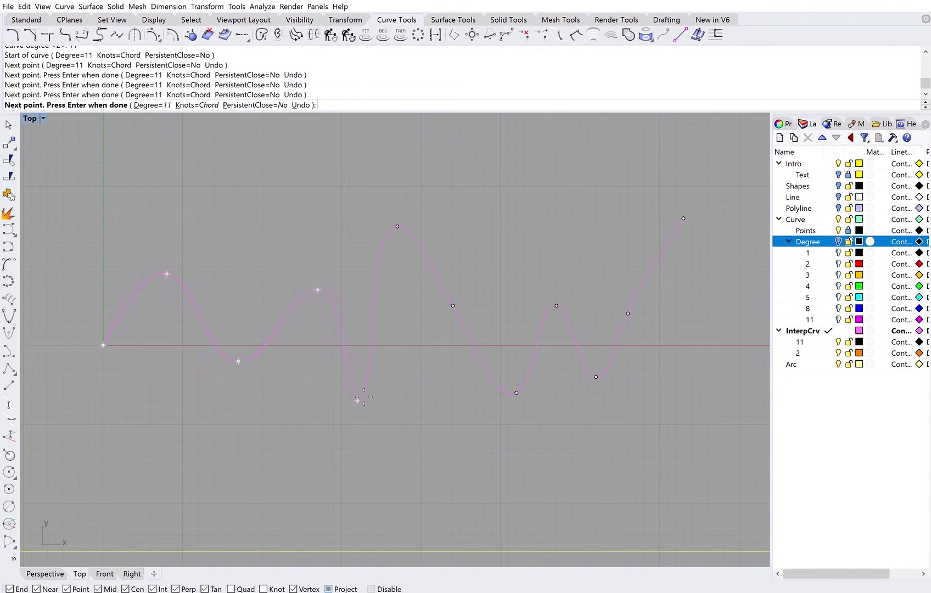
{"action": "left_click", "coordinate": [404, 225]}
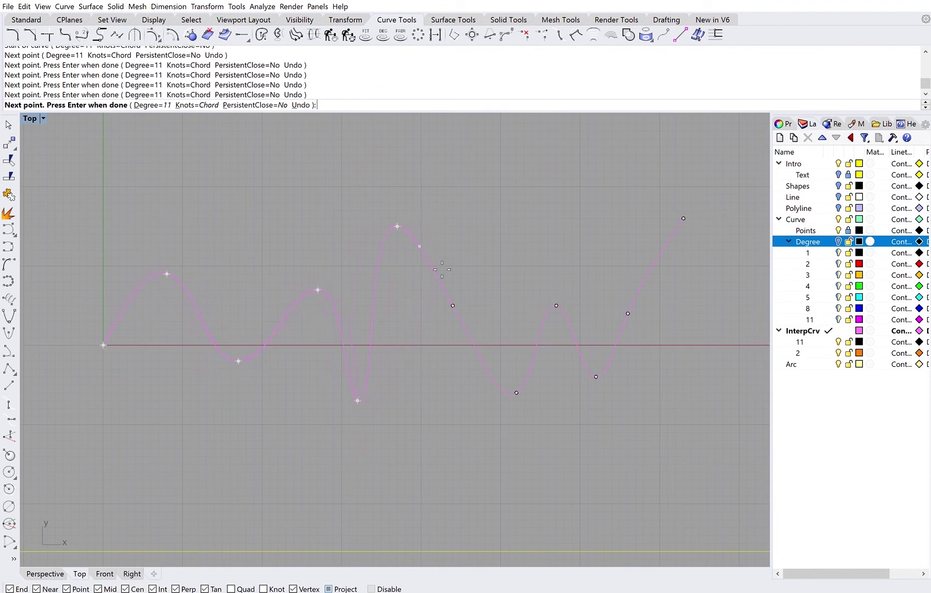
{"action": "left_click", "coordinate": [453, 304]}
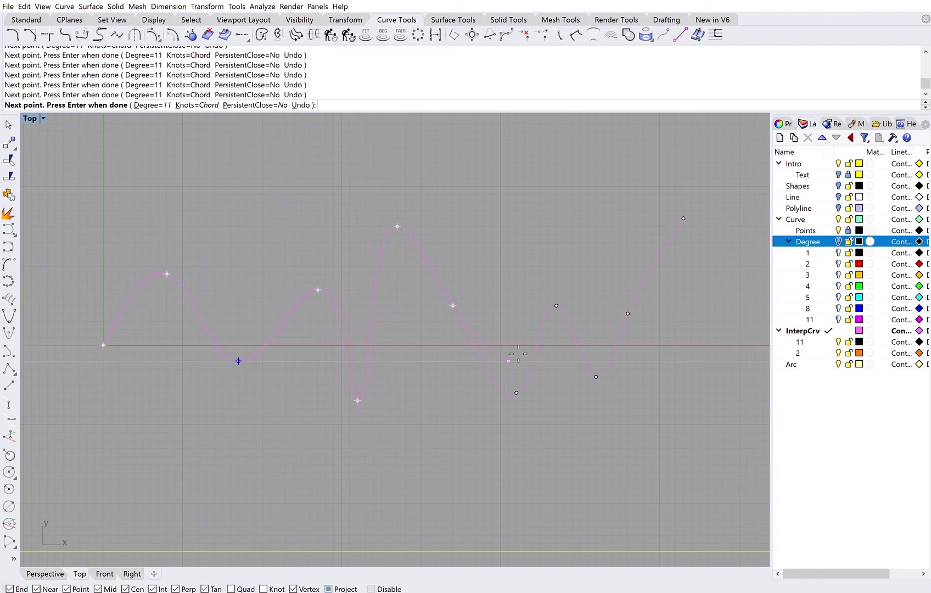
{"action": "left_click", "coordinate": [529, 390]}
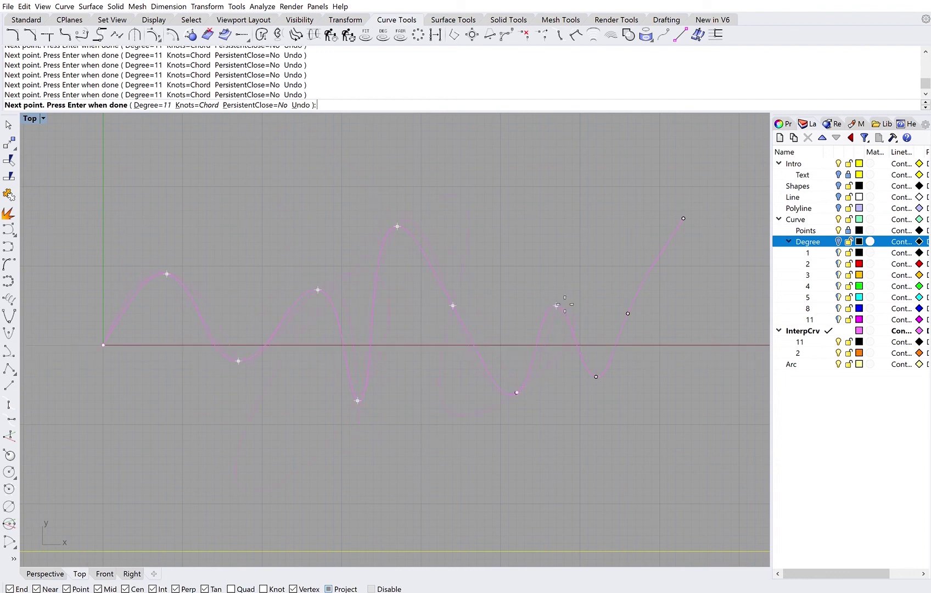
{"action": "left_click", "coordinate": [604, 373]}
{"action": "left_click", "coordinate": [636, 307]}
{"action": "left_click", "coordinate": [684, 218]}
{"action": "key", "text": "Return"}
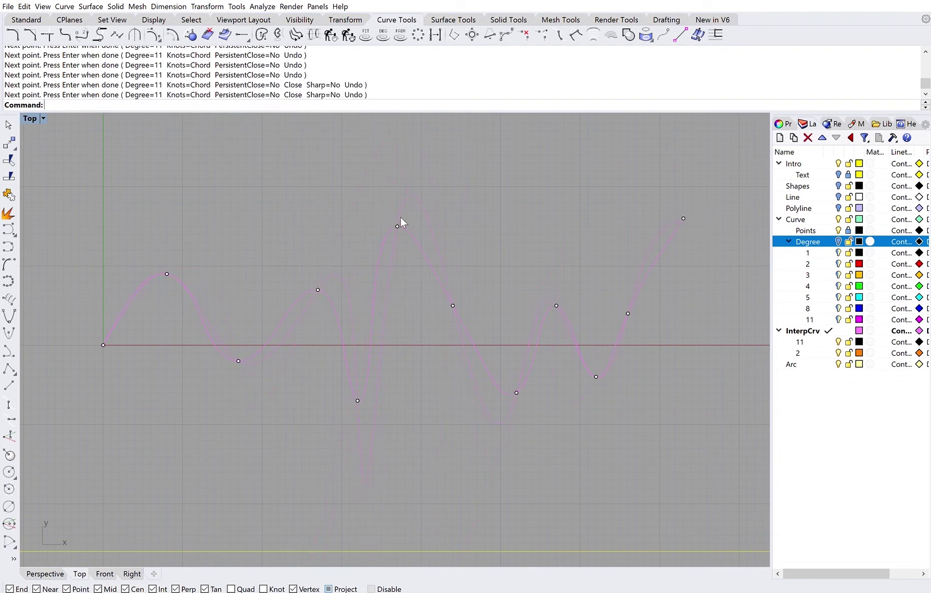
Step: Move the degree 11 interpolated curve to sublayer 11 of InterpCrv and deselect it
{"action": "left_click", "coordinate": [427, 215]}
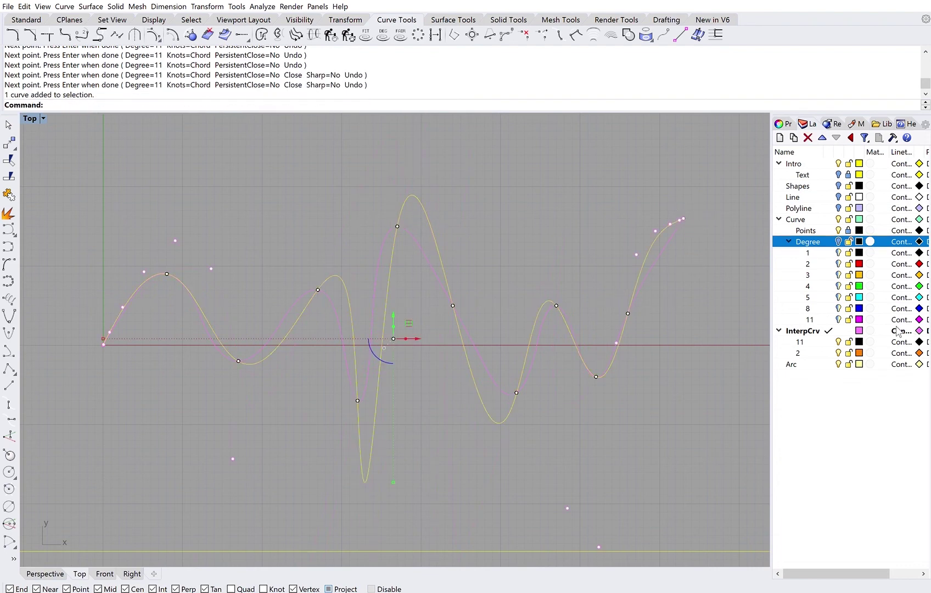
{"action": "left_click", "coordinate": [824, 340]}
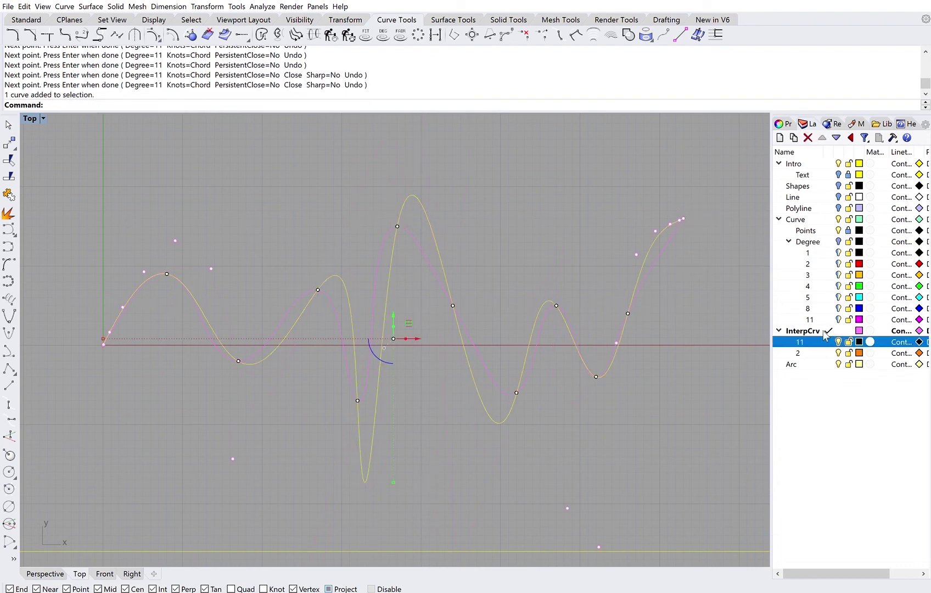
{"action": "left_click", "coordinate": [902, 506]}
{"action": "left_click", "coordinate": [556, 354]}
Step: Move the degree 2 interpolated curve to sublayer 2 of InterpCrv and deselect it
{"action": "left_click", "coordinate": [539, 338]}
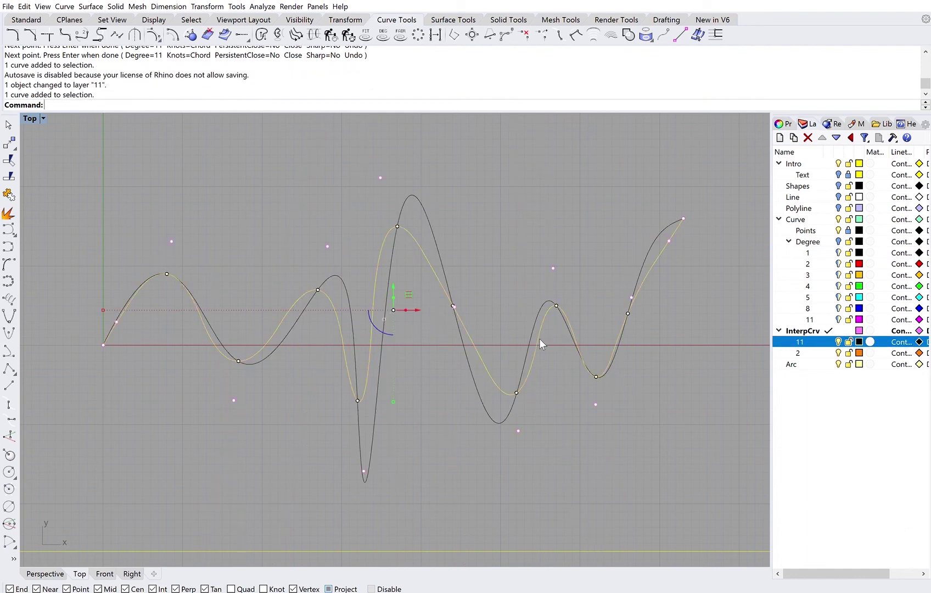
{"action": "left_click", "coordinate": [826, 353]}
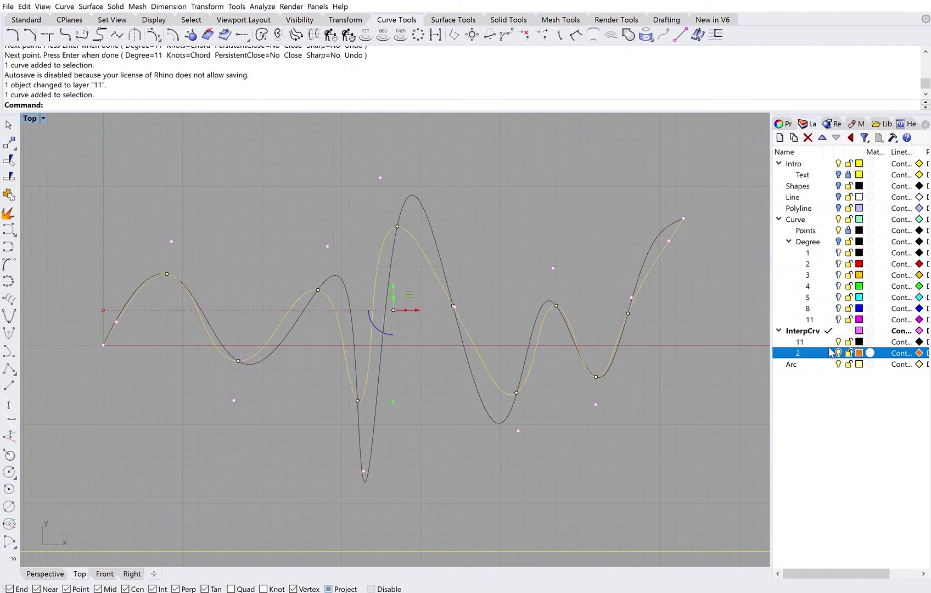
{"action": "left_click", "coordinate": [859, 524]}
{"action": "left_click", "coordinate": [678, 414]}
{"action": "right_click_drag", "start_coordinate": [709, 395], "coordinate": [659, 384]}
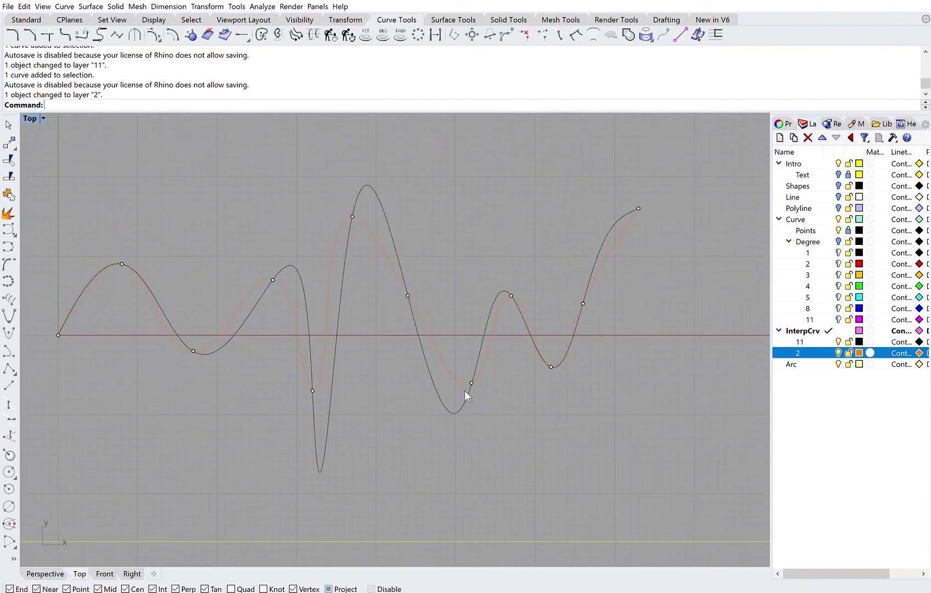
Step: Make Arc the current layer and hide the InterpCrv layer
{"action": "left_click", "coordinate": [836, 361]}
{"action": "left_click", "coordinate": [828, 363]}
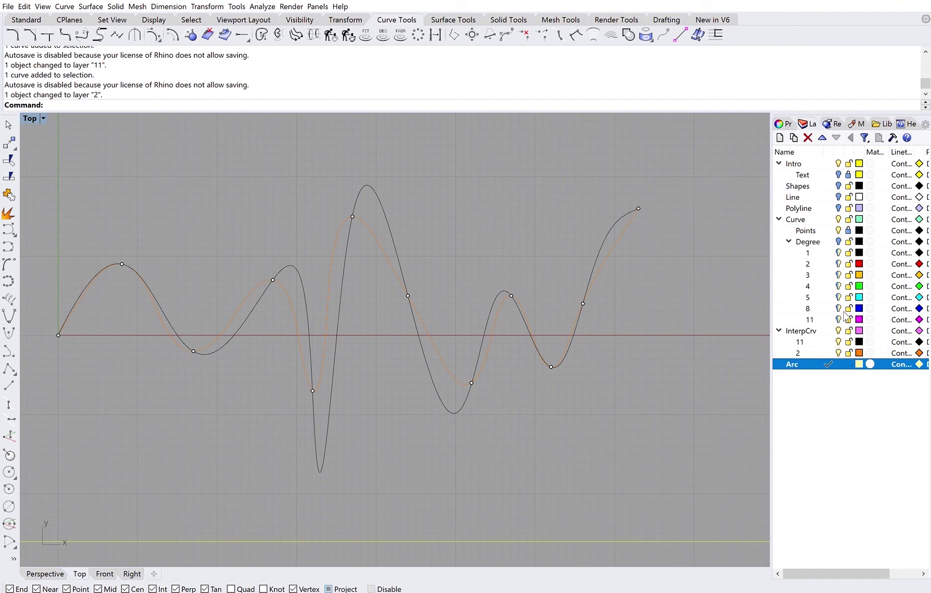
{"action": "left_click", "coordinate": [838, 330]}
Step: Draw an arc centred on the origin, starting at the nearest reference point above the x-axis and ending below the axis, and select it
{"action": "right_click_drag", "start_coordinate": [280, 337], "coordinate": [317, 336]}
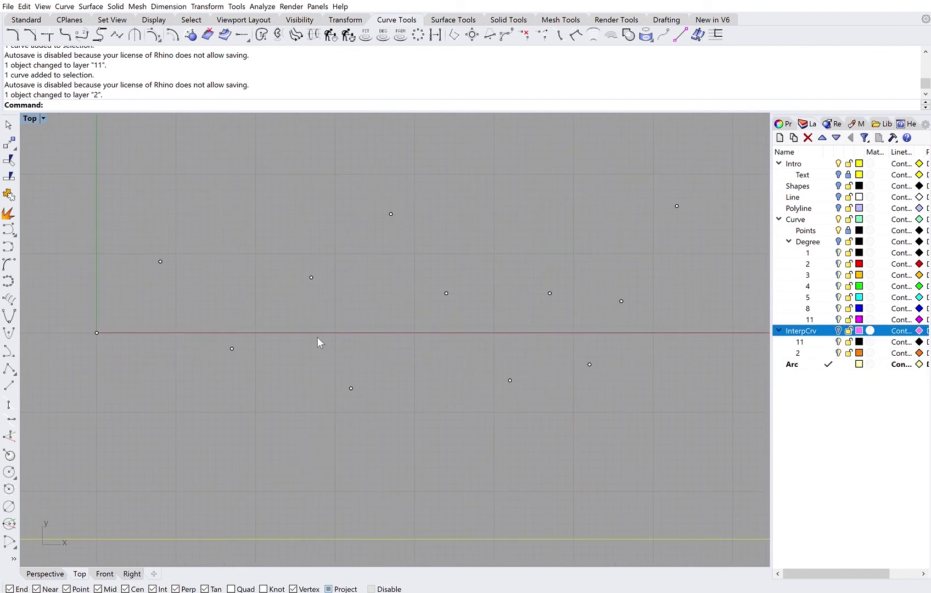
{"action": "type", "text": "Arc"}
{"action": "key", "text": "Return"}
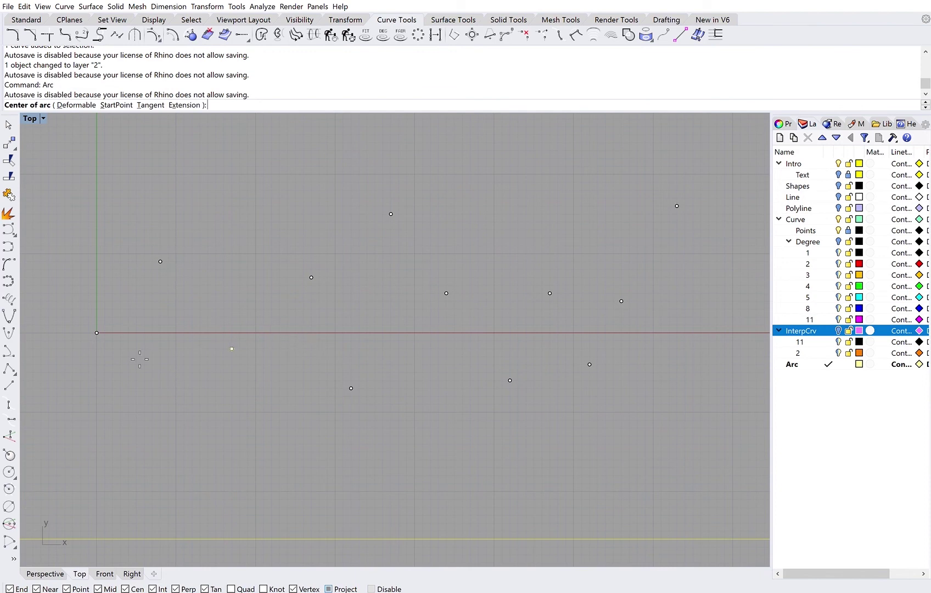
{"action": "left_click", "coordinate": [97, 332]}
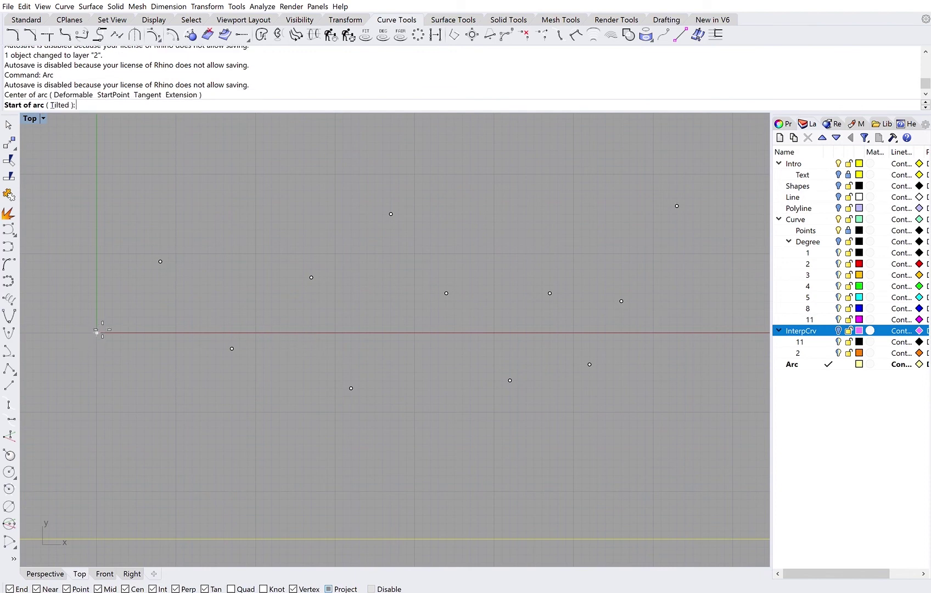
{"action": "left_click", "coordinate": [160, 261]}
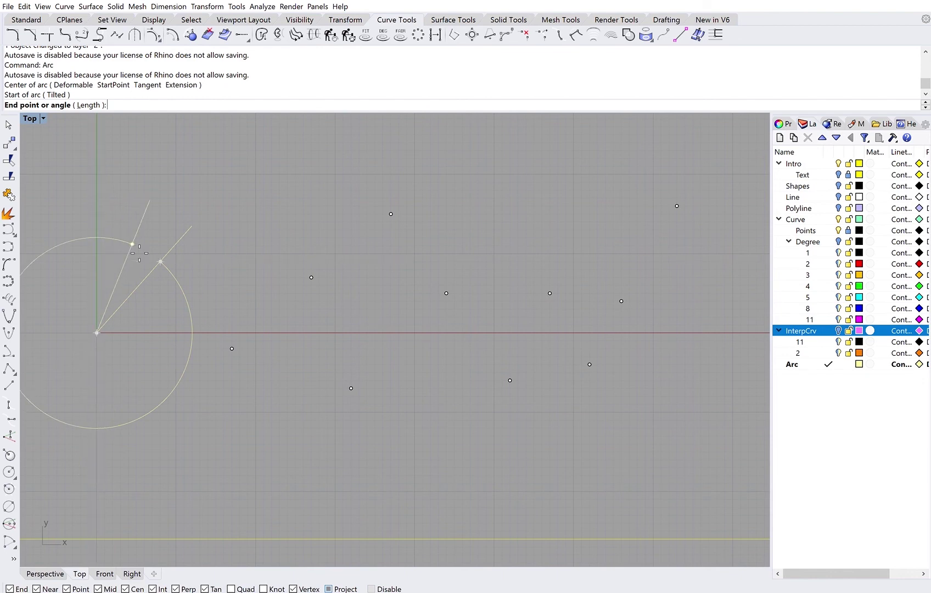
{"action": "right_click_drag", "start_coordinate": [140, 254], "coordinate": [246, 256]}
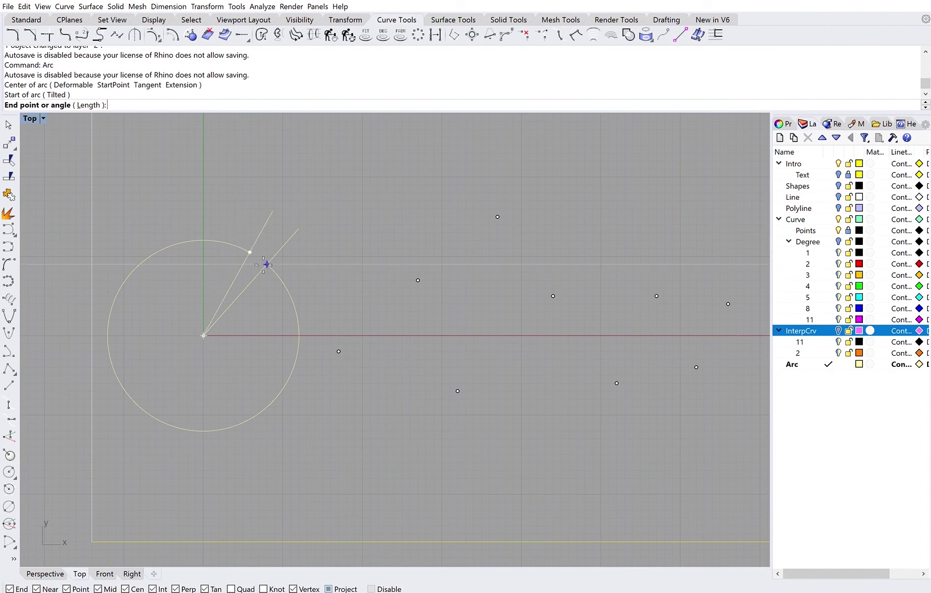
{"action": "left_click", "coordinate": [254, 413]}
{"action": "left_click", "coordinate": [295, 355]}
{"action": "left_click", "coordinate": [370, 392]}
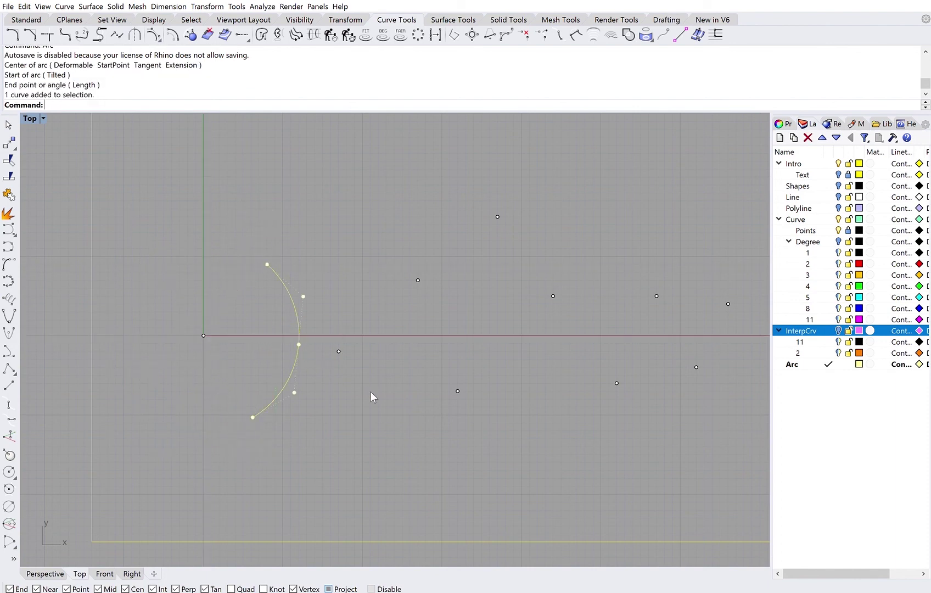
Step: Draw a 90-degree arc centred on the third reference point after the origin, starting from a free point up and to its left, and select it
{"action": "right_click_drag", "start_coordinate": [374, 398], "coordinate": [370, 395]}
{"action": "right_click", "coordinate": [368, 393]}
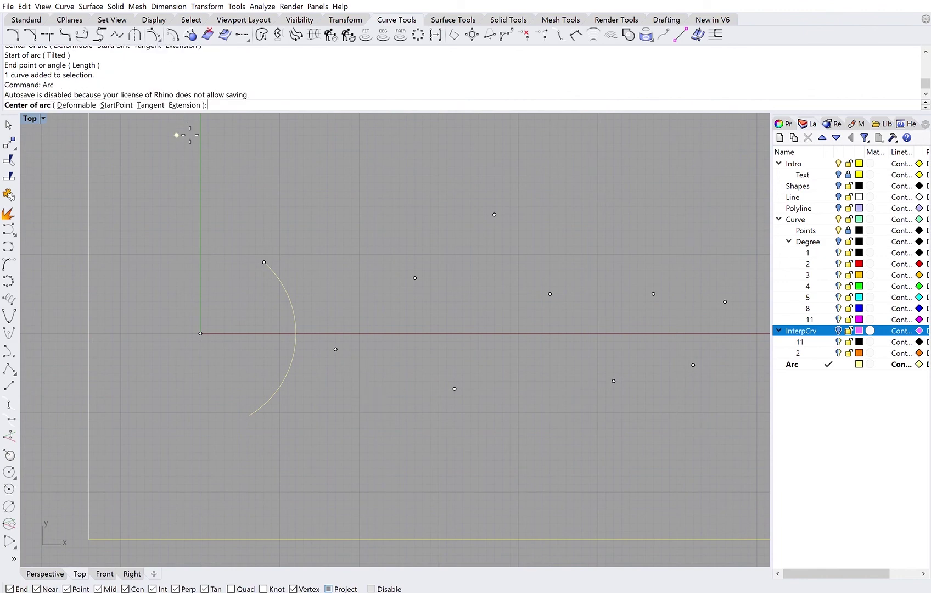
{"action": "left_click", "coordinate": [416, 277]}
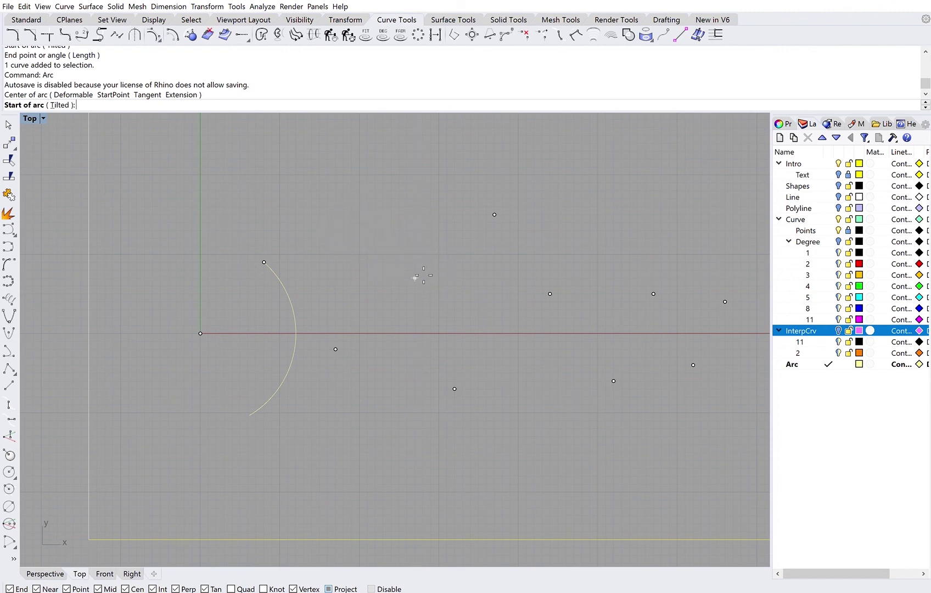
{"action": "left_click", "coordinate": [303, 206]}
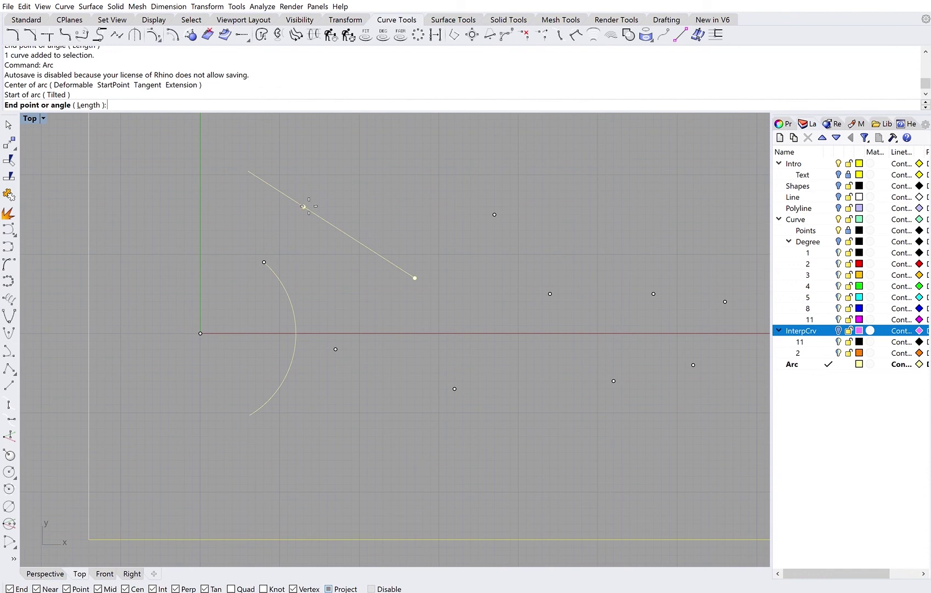
{"action": "type", "text": "90"}
{"action": "key", "text": "Return"}
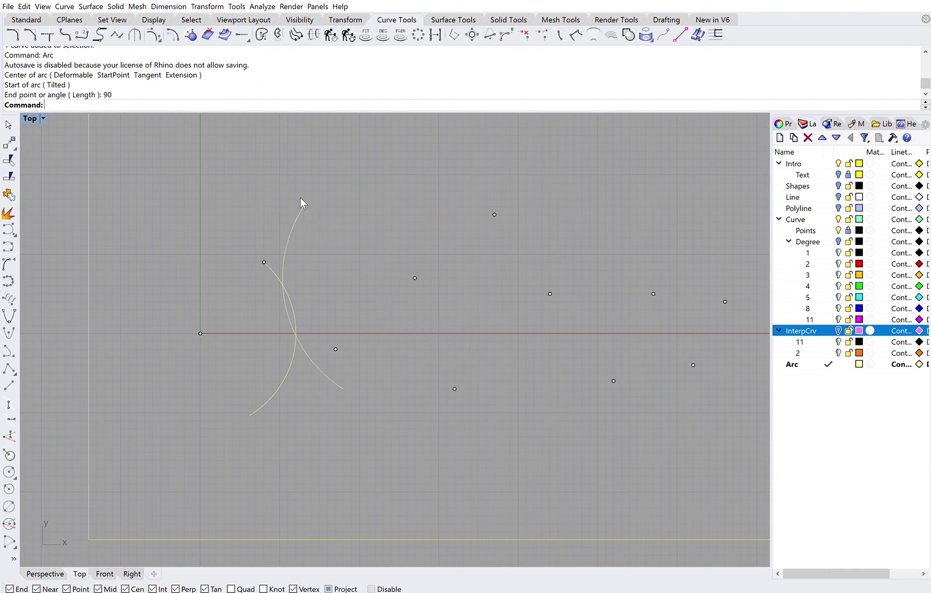
{"action": "left_click", "coordinate": [297, 203]}
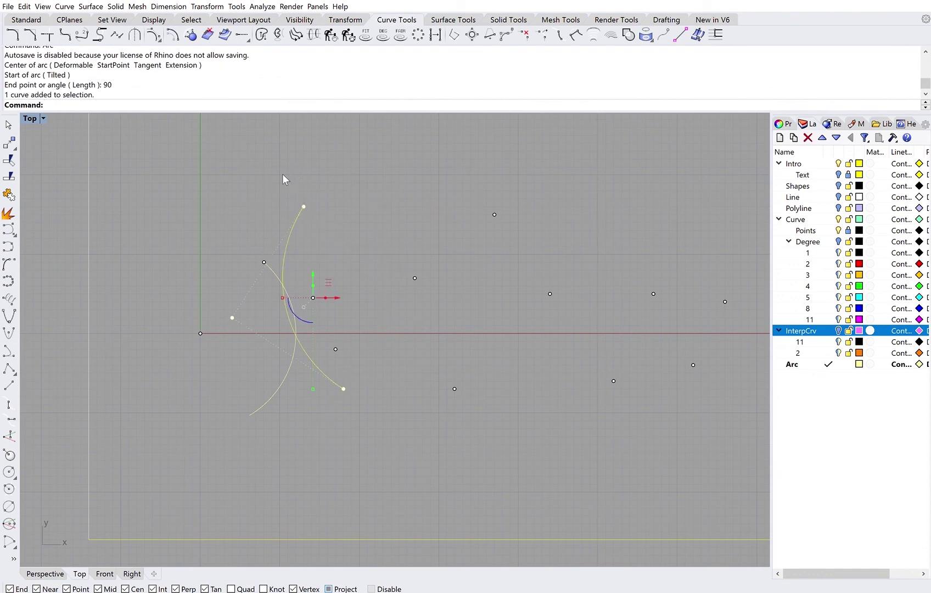
{"action": "right_click_drag", "start_coordinate": [424, 259], "coordinate": [332, 289]}
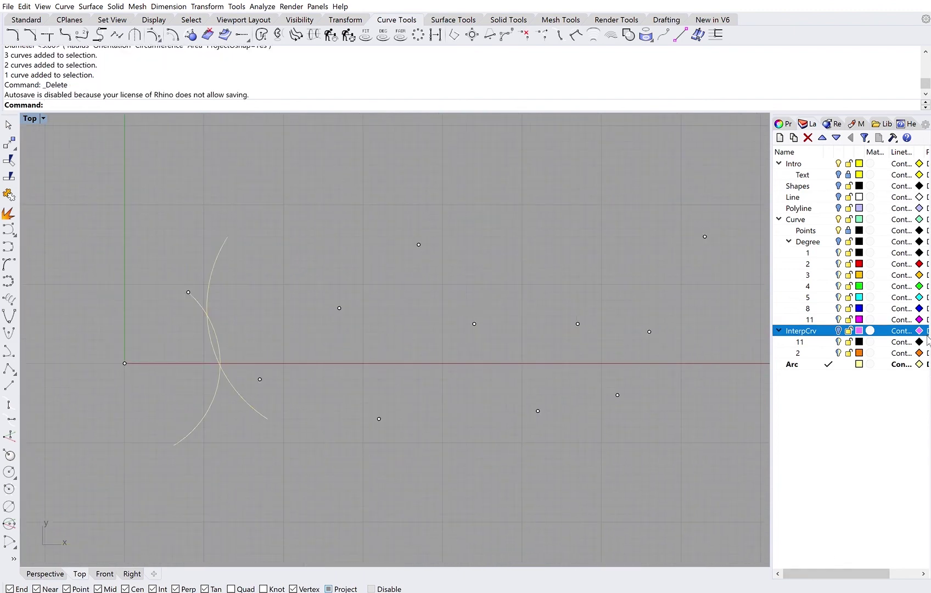
Step: Show the InterpCrv, Curve, Degree, Polyline and Line layers together with the arcs
{"action": "left_click", "coordinate": [838, 330]}
{"action": "left_click", "coordinate": [838, 219]}
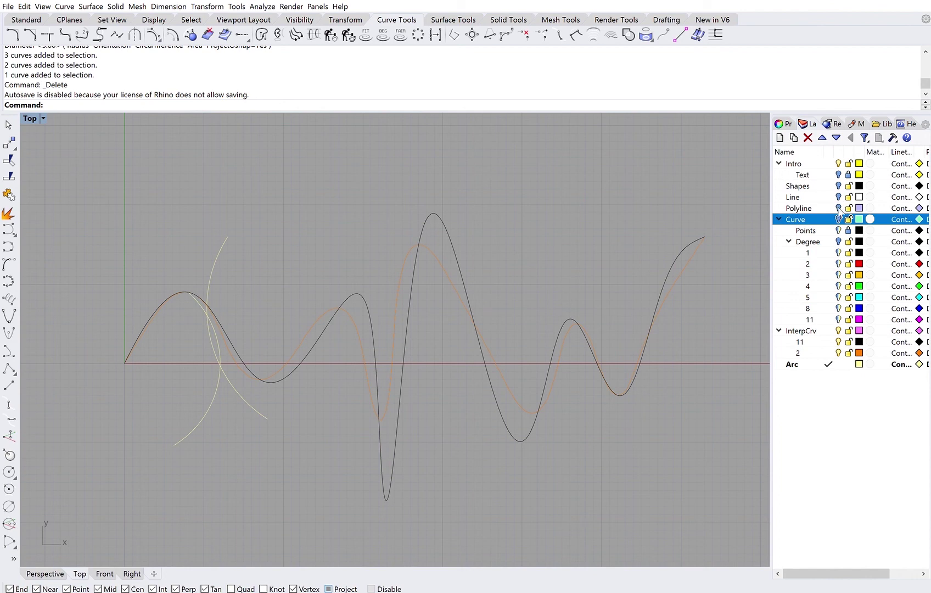
{"action": "left_click", "coordinate": [838, 237]}
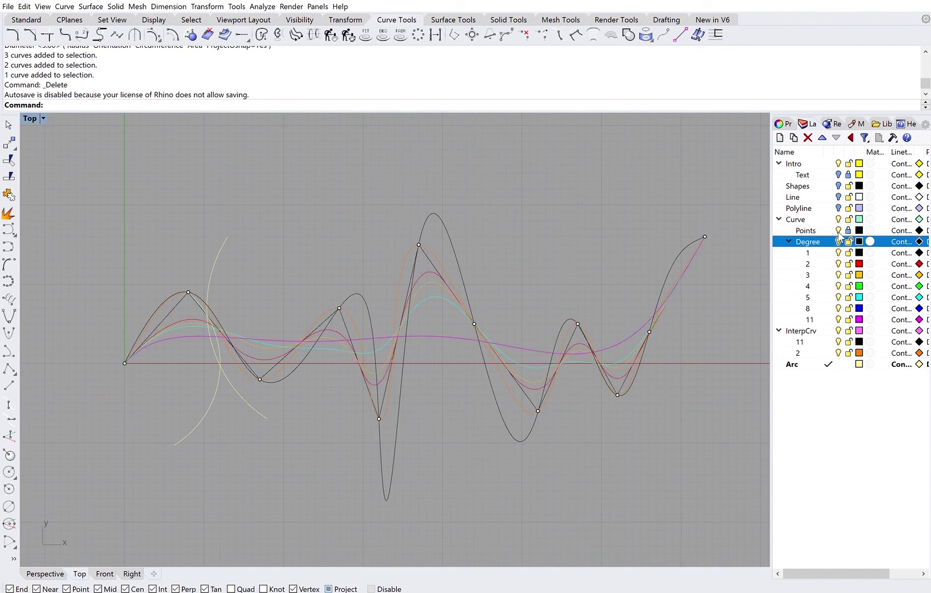
{"action": "left_click", "coordinate": [840, 204]}
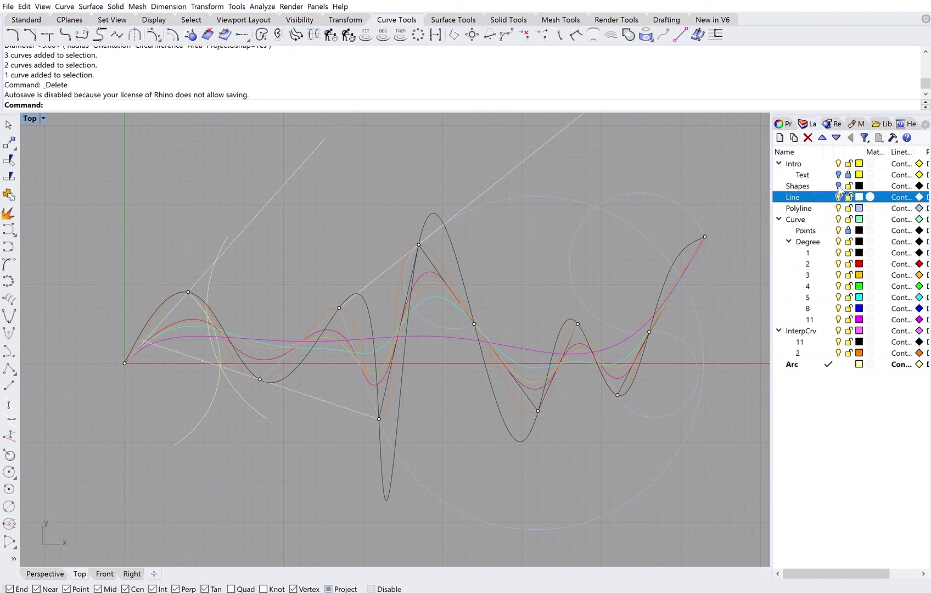
{"action": "left_click", "coordinate": [838, 195]}
{"action": "right_click_drag", "start_coordinate": [474, 309], "coordinate": [471, 319]}
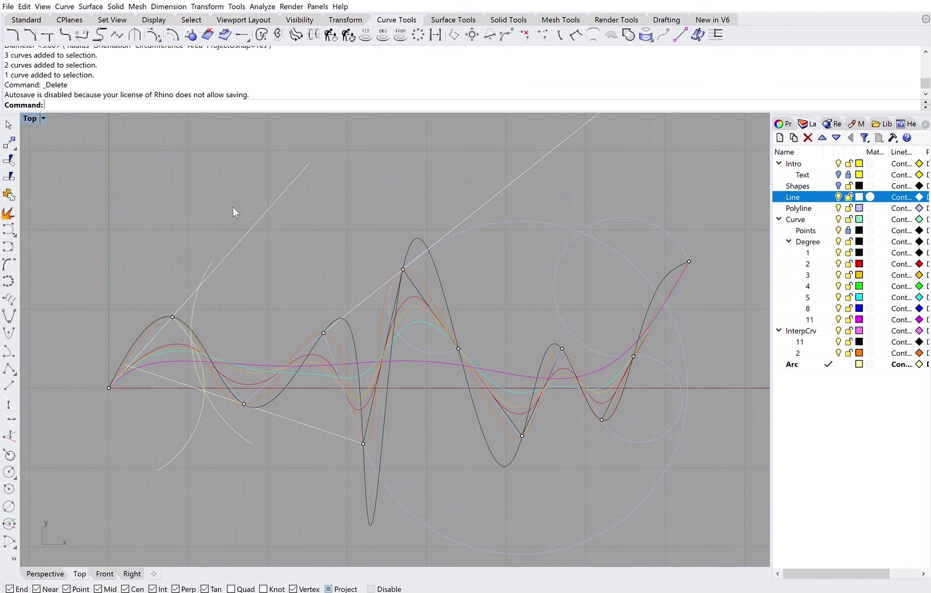
Step: Start the Curve command for a new control-point curve
{"action": "type", "text": "urve"}
{"action": "key", "text": "Return"}
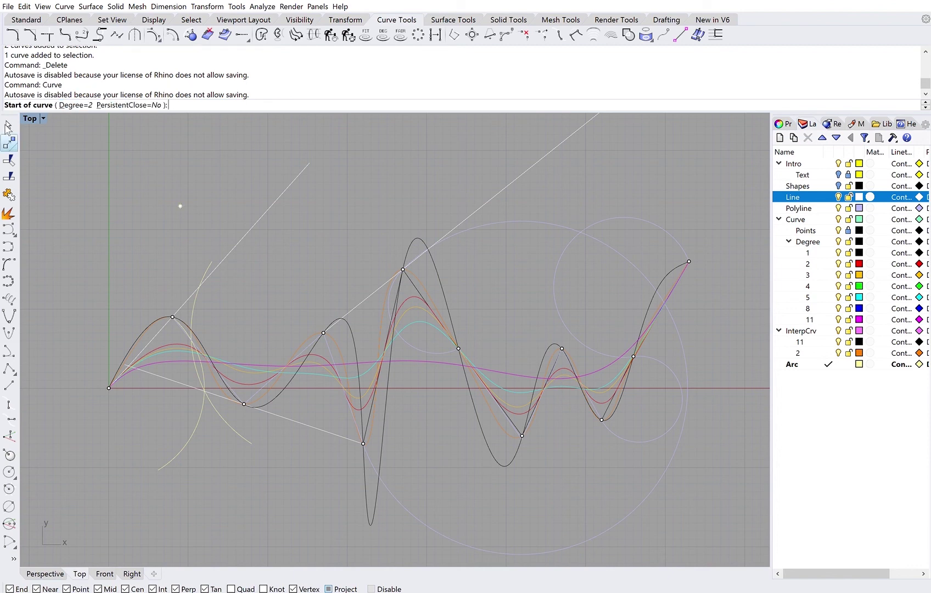